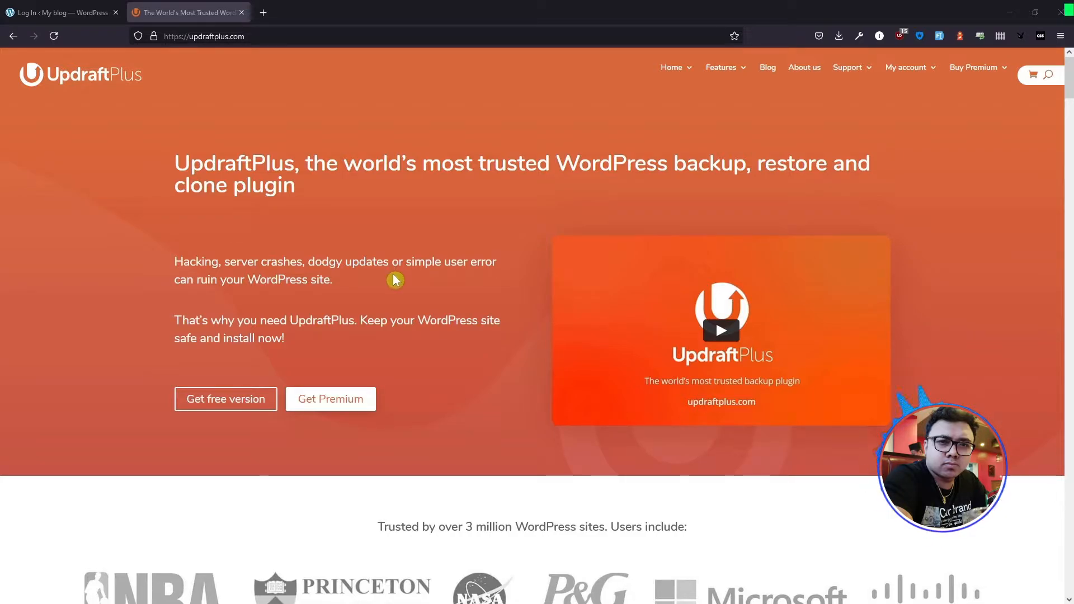
- Look over the UpdraftPlus homepage and the scooter rental site's home page
{"action": "scroll", "coordinate": [393, 289], "scroll_direction": "down", "scroll_amount": 4}
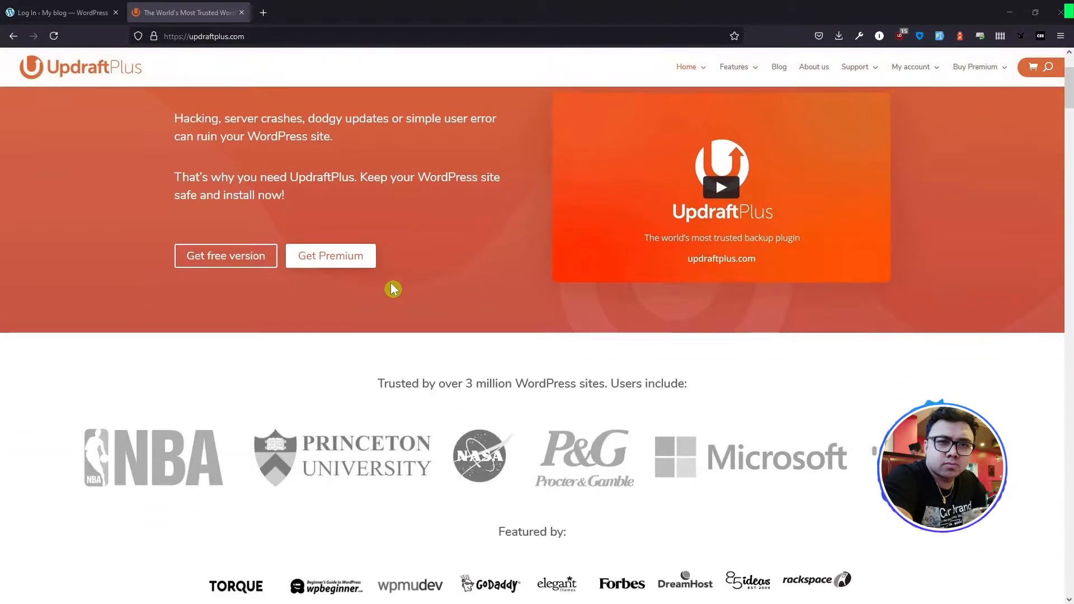
{"action": "scroll", "coordinate": [393, 289], "scroll_direction": "down", "scroll_amount": 1}
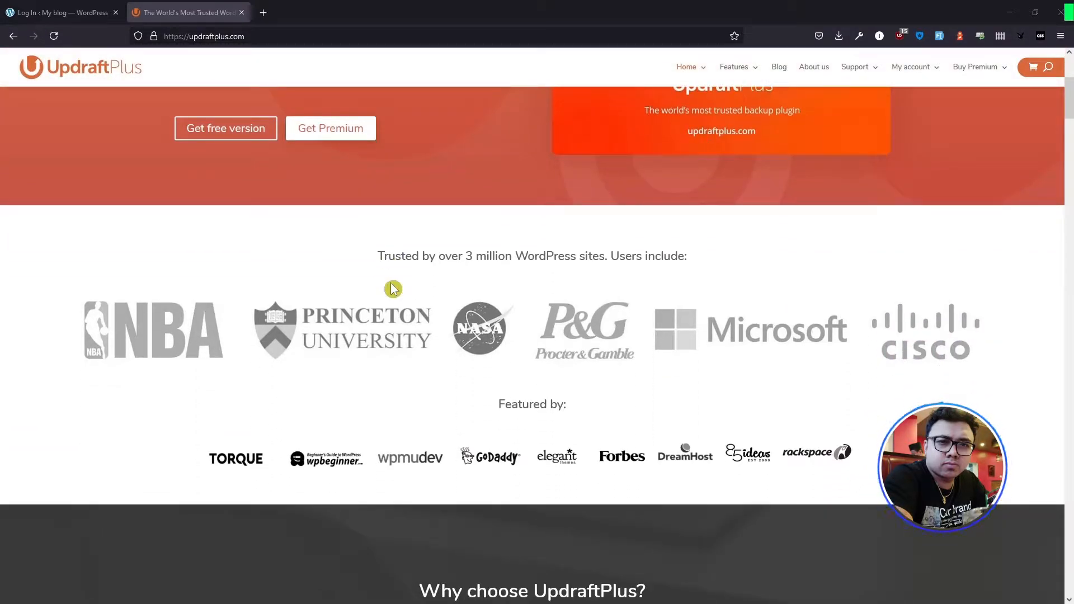
{"action": "scroll", "coordinate": [392, 289], "scroll_direction": "up", "scroll_amount": 1}
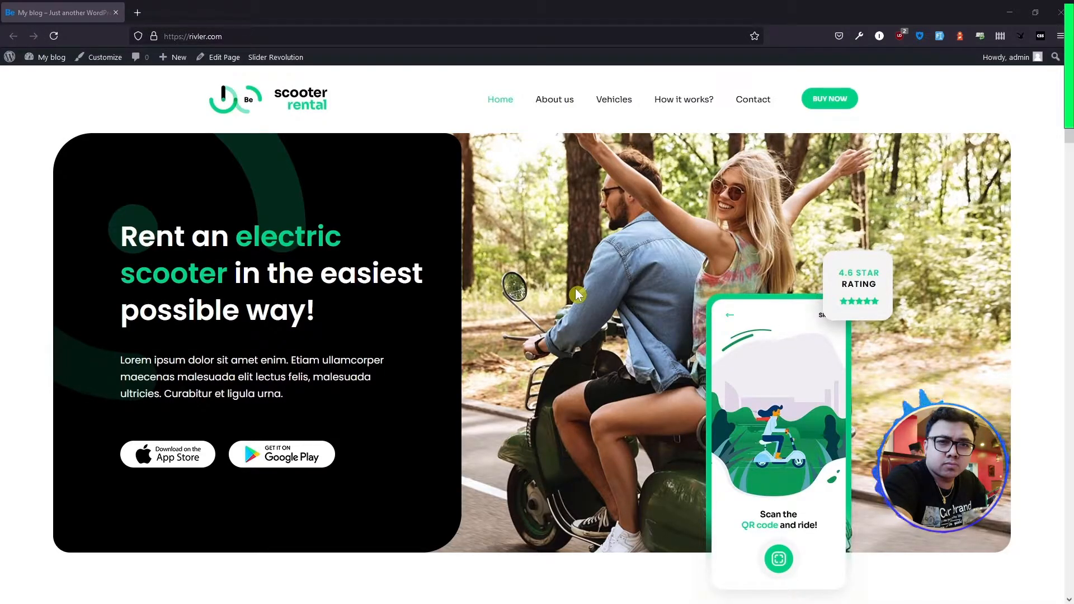
{"action": "scroll", "coordinate": [534, 361], "scroll_direction": "down", "scroll_amount": 10}
{"action": "scroll", "coordinate": [530, 360], "scroll_direction": "down", "scroll_amount": 10}
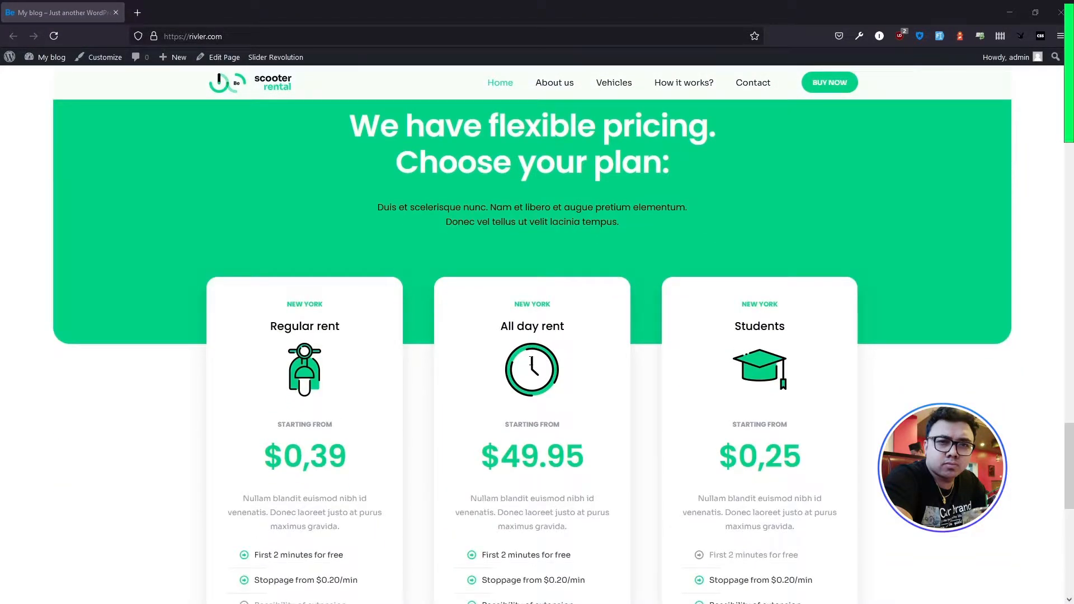
{"action": "scroll", "coordinate": [531, 360], "scroll_direction": "up", "scroll_amount": 10}
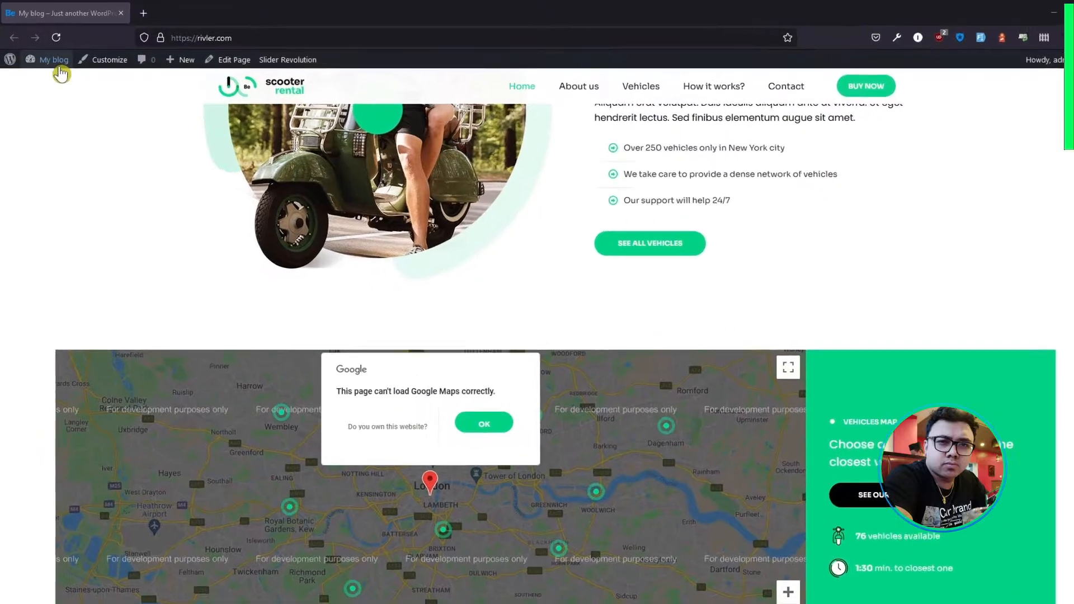
- Open the scooter rental site's WordPress dashboard and go to the page for adding new plugins
{"action": "mouse_move", "coordinate": [62, 70]}
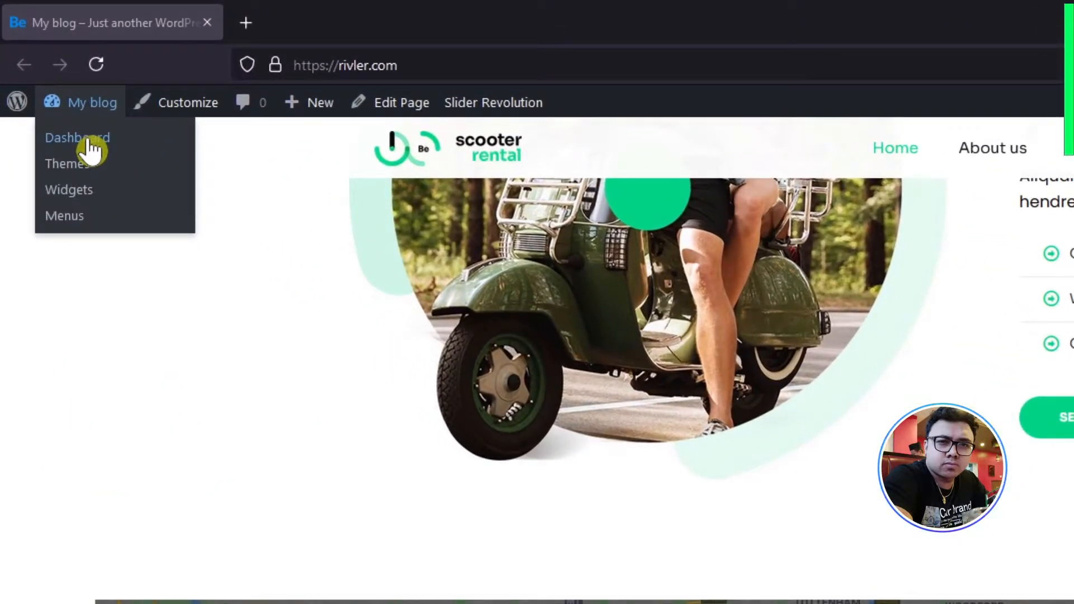
{"action": "left_click", "coordinate": [92, 143]}
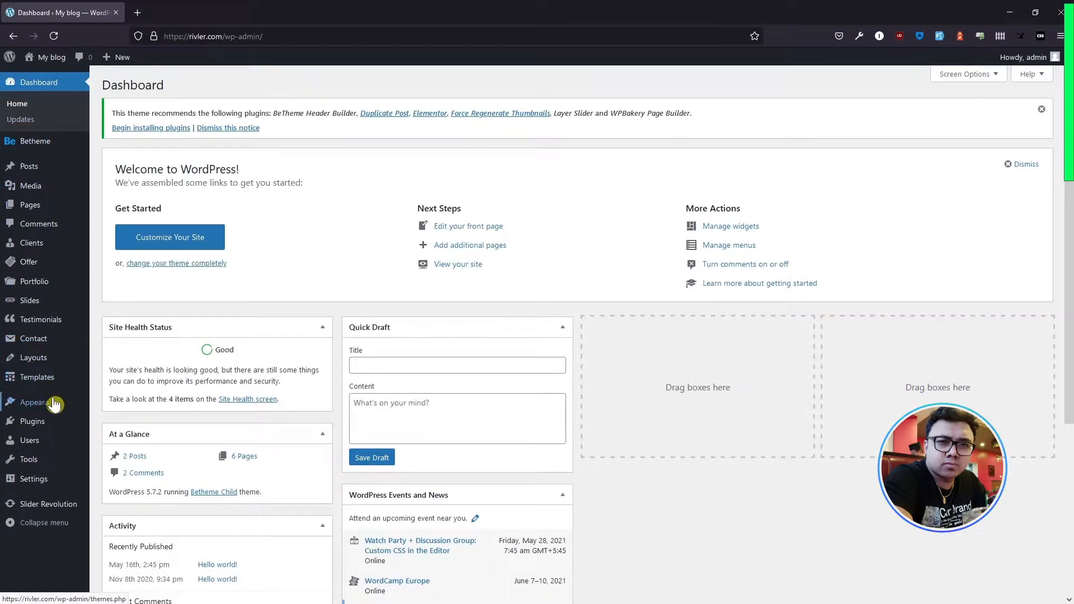
{"action": "mouse_move", "coordinate": [53, 408]}
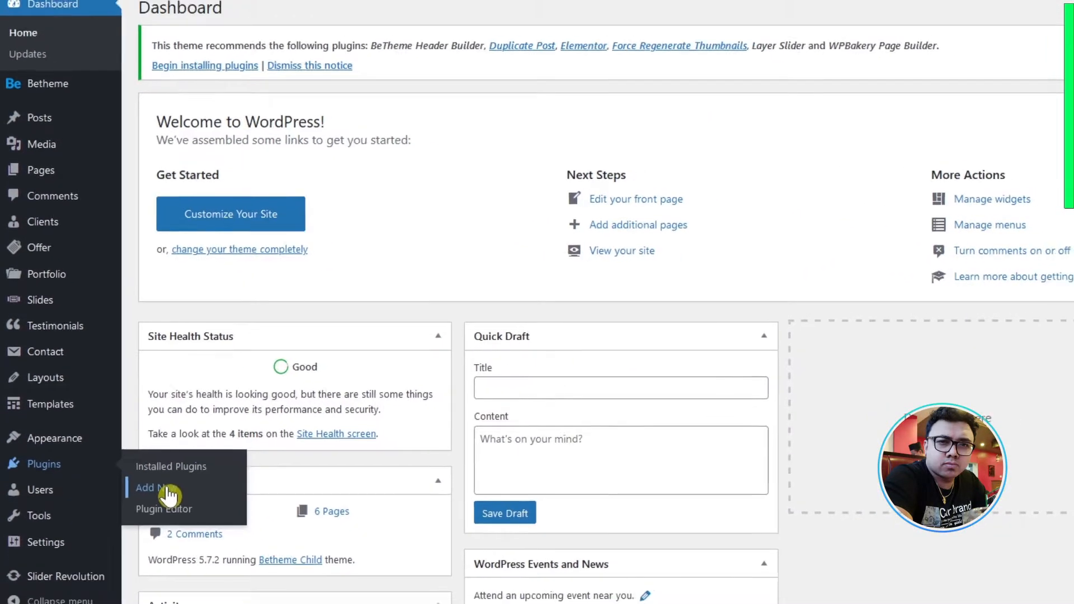
{"action": "left_click", "coordinate": [182, 509]}
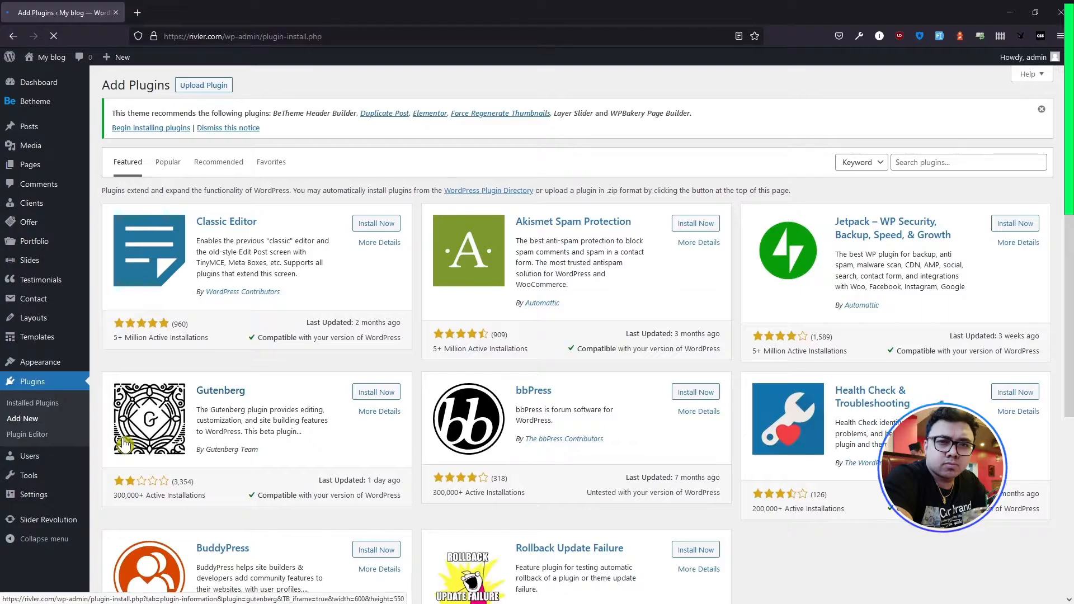
- Search the plugins for "updraft", install and activate UpdraftPlus WordPress Backup Plugin, and dismiss its welcome pop-up
{"action": "left_click", "coordinate": [933, 163]}
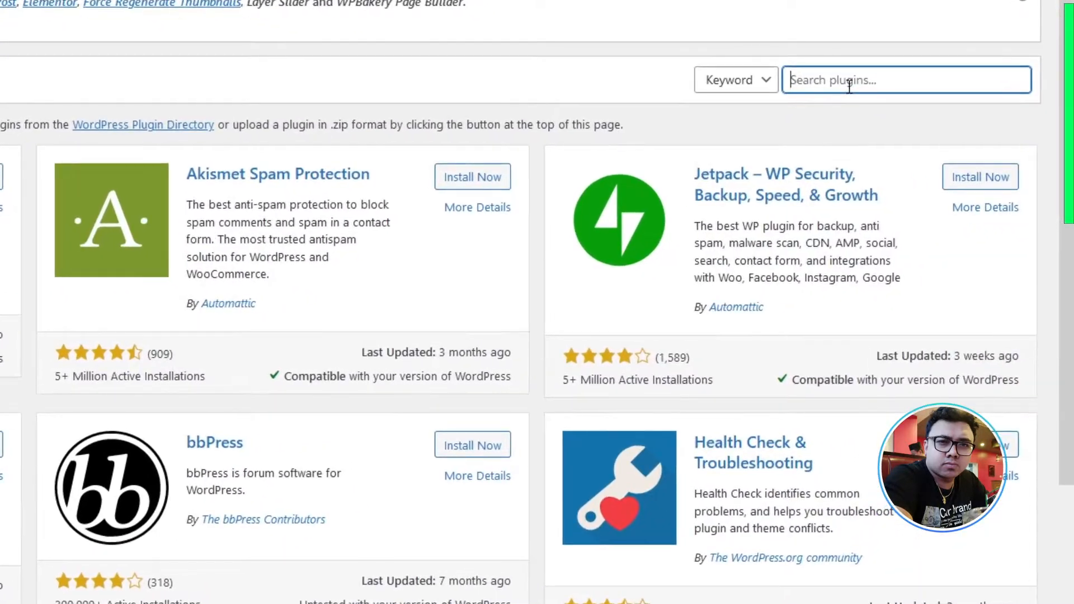
{"action": "type", "text": "updraft"}
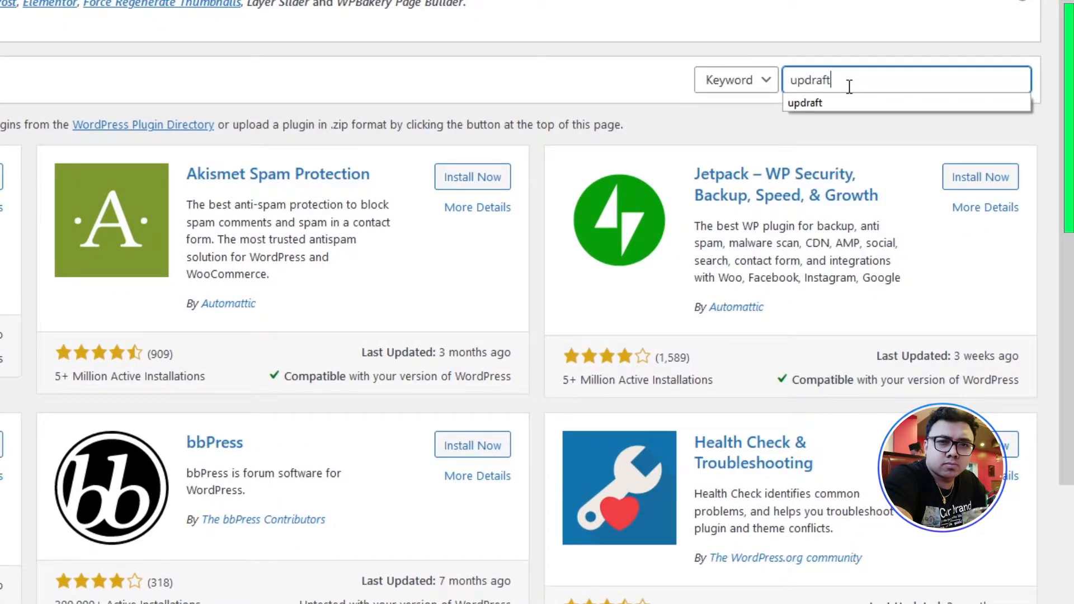
{"action": "key", "text": "Return"}
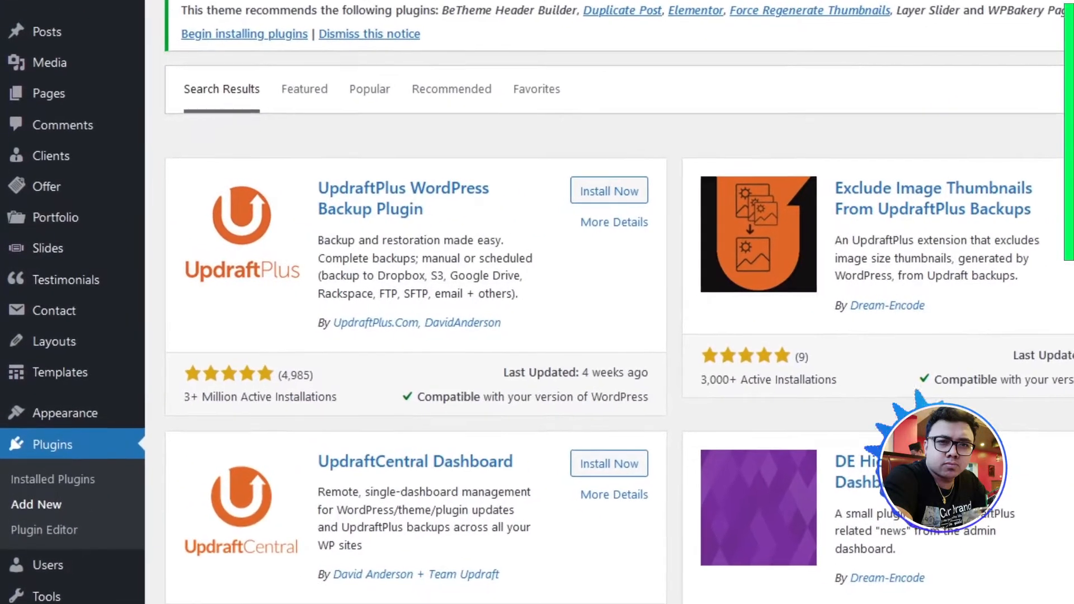
{"action": "left_click", "coordinate": [585, 191]}
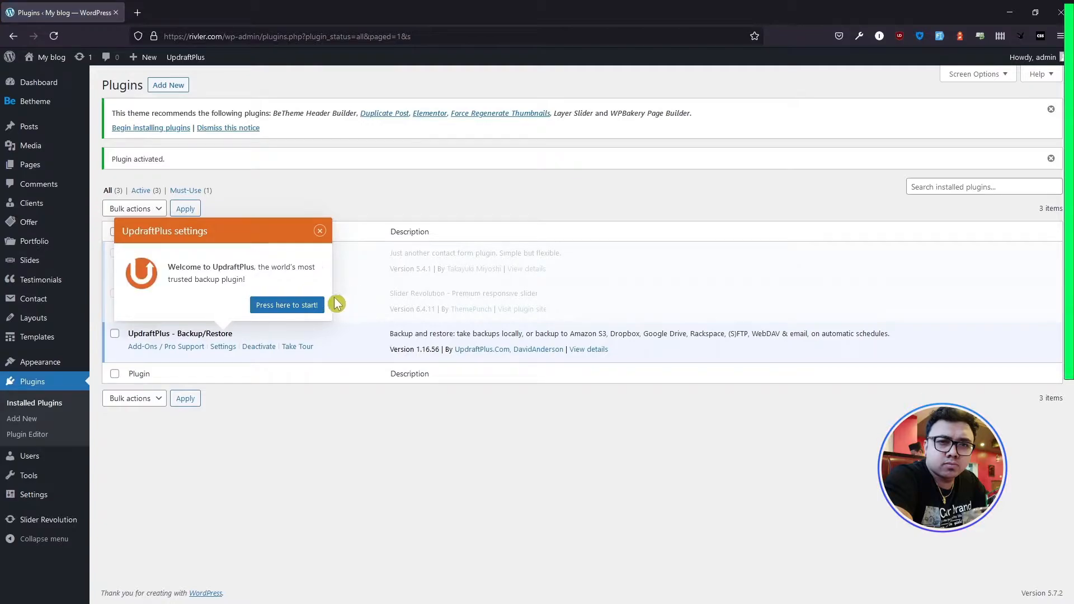
{"action": "left_click", "coordinate": [319, 231]}
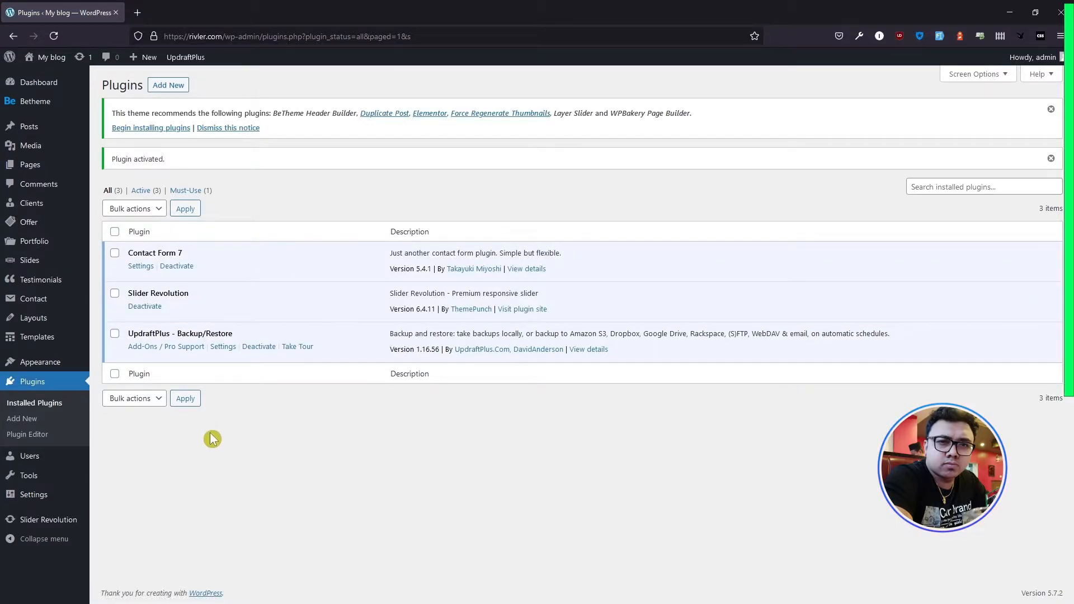
- Open the UpdraftPlus Backup / Restore page and, after viewing the Migrate / Clone options, bring up the plugin's settings
{"action": "mouse_move", "coordinate": [47, 498]}
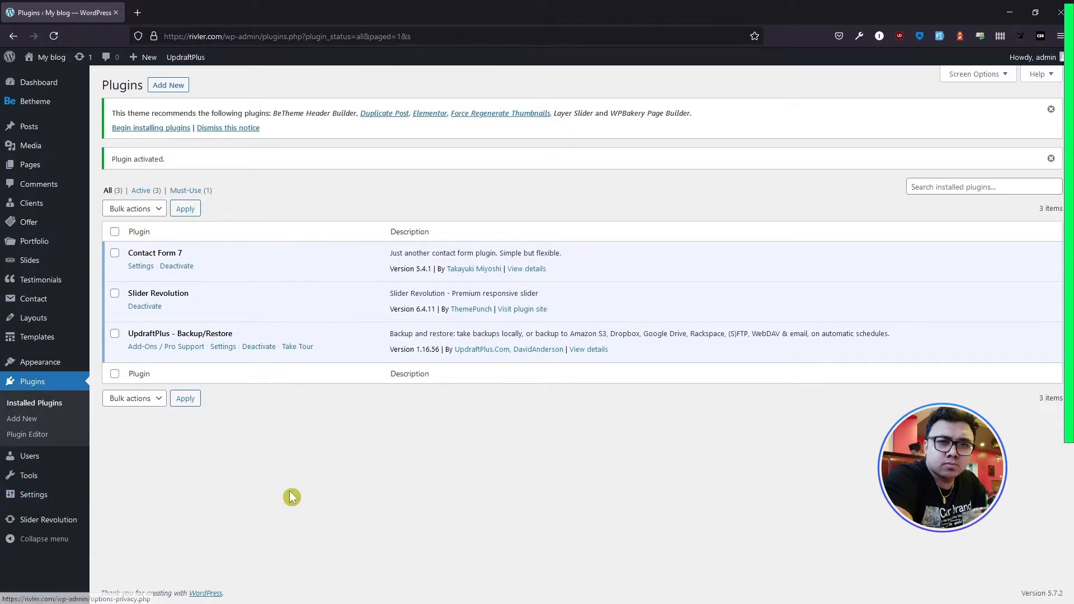
{"action": "mouse_move", "coordinate": [198, 62]}
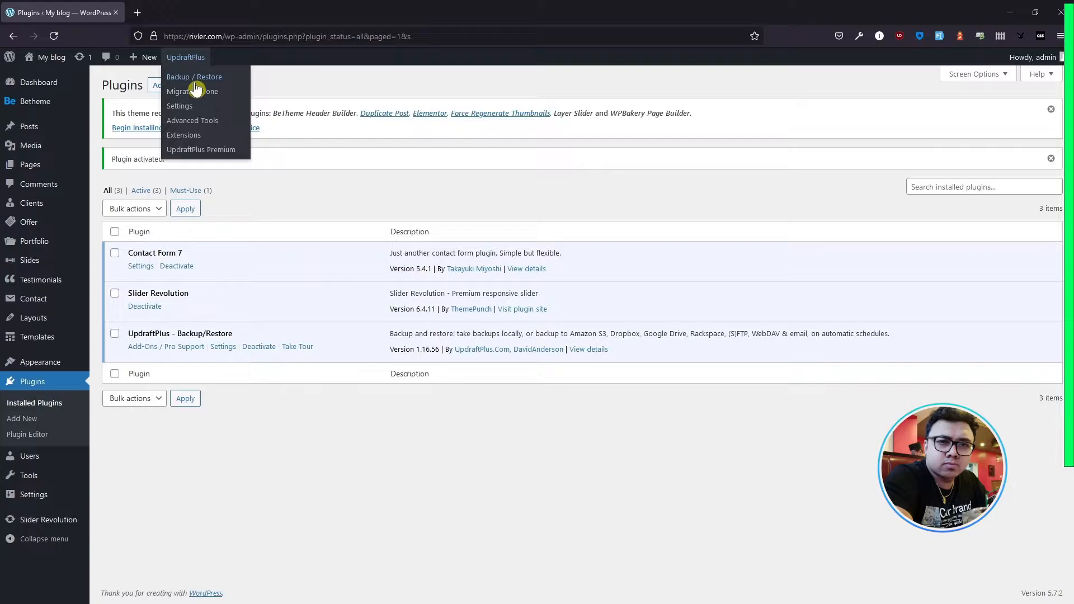
{"action": "left_click", "coordinate": [274, 351]}
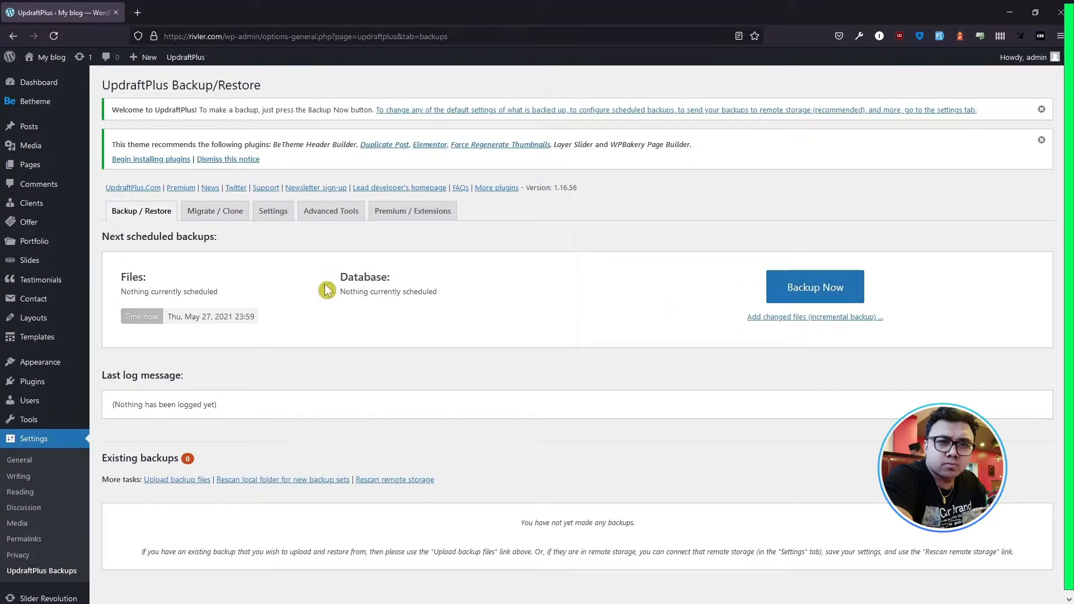
{"action": "left_click", "coordinate": [213, 216]}
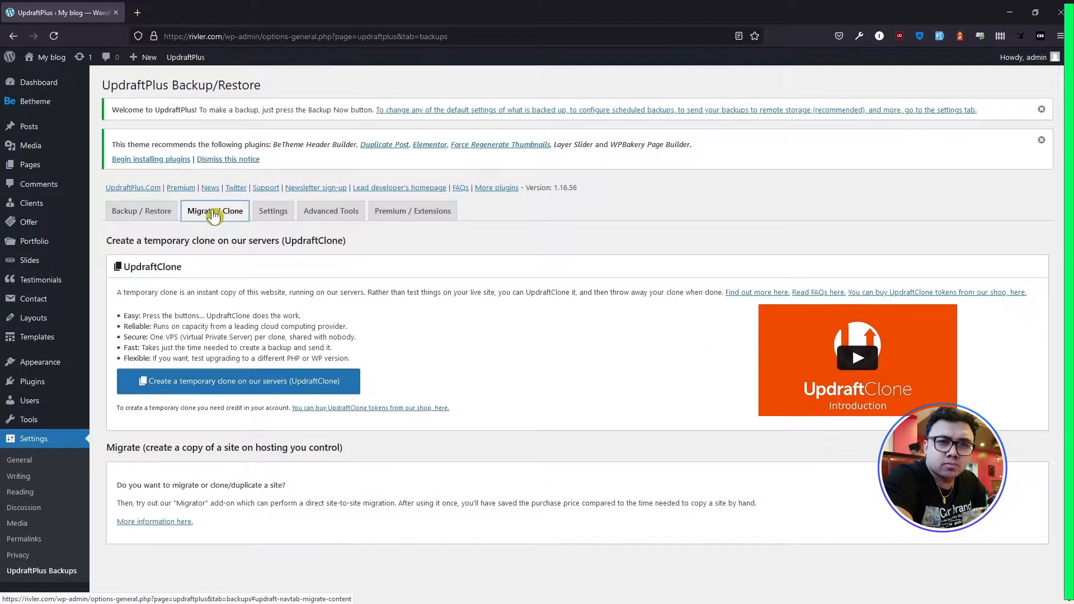
{"action": "left_click", "coordinate": [267, 217]}
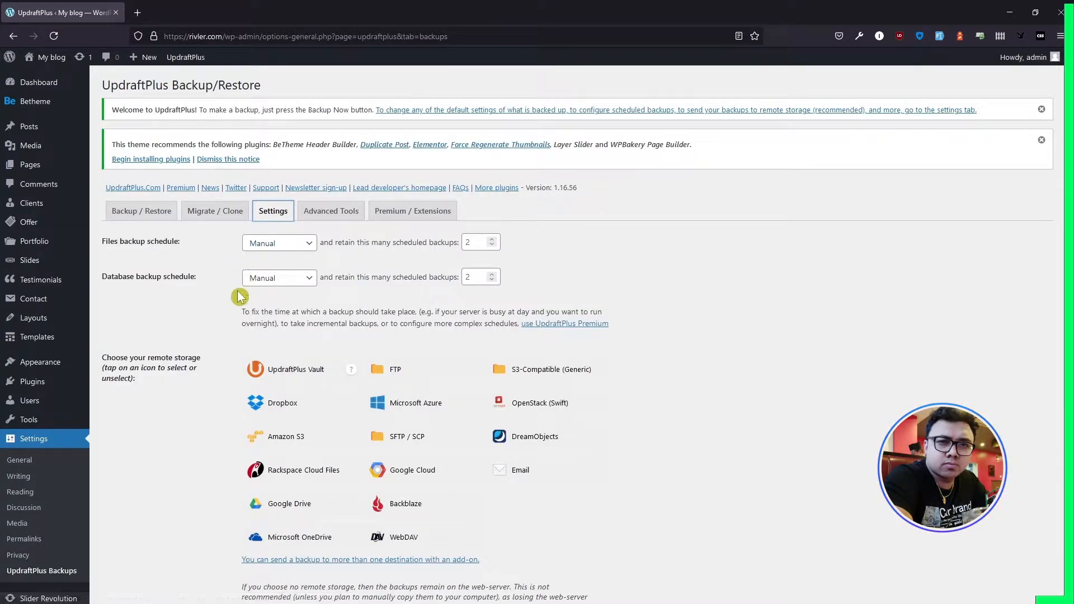
- Examine the backup schedules, remote storage choices and files included in the backup, and view the exclusion rule types for Uploads
{"action": "scroll", "coordinate": [235, 313], "scroll_direction": "down", "scroll_amount": 2}
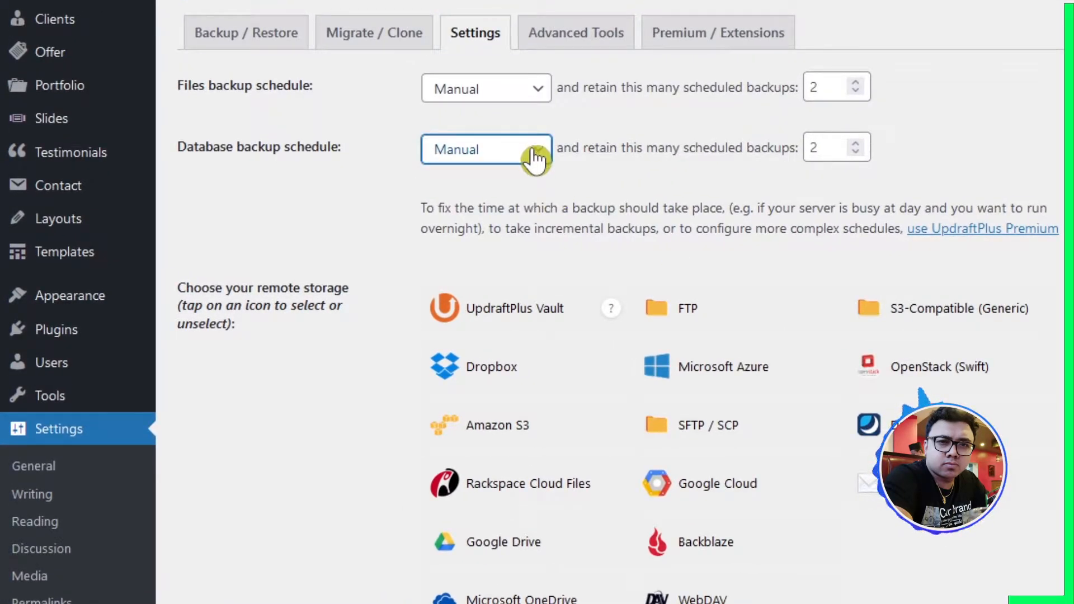
{"action": "scroll", "coordinate": [305, 361], "scroll_direction": "down", "scroll_amount": 4}
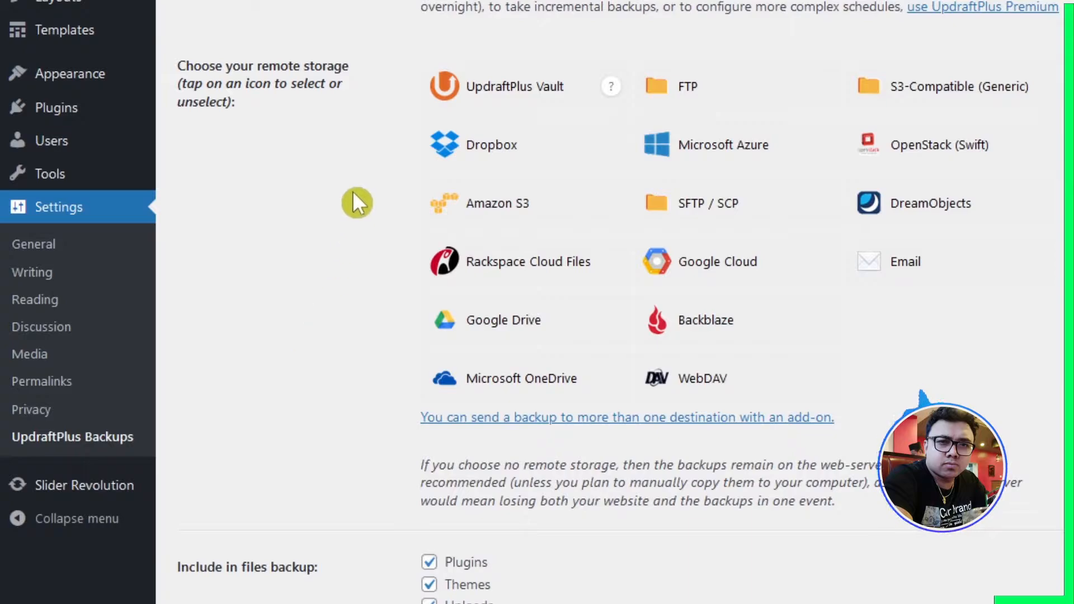
{"action": "scroll", "coordinate": [343, 230], "scroll_direction": "down", "scroll_amount": 6}
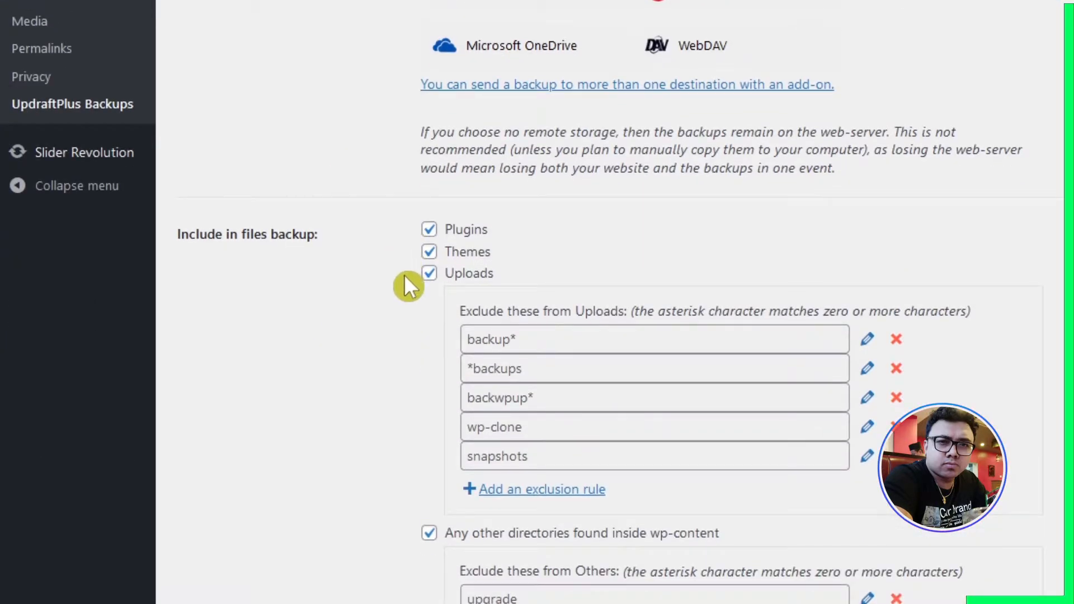
{"action": "scroll", "coordinate": [400, 297], "scroll_direction": "down", "scroll_amount": 4}
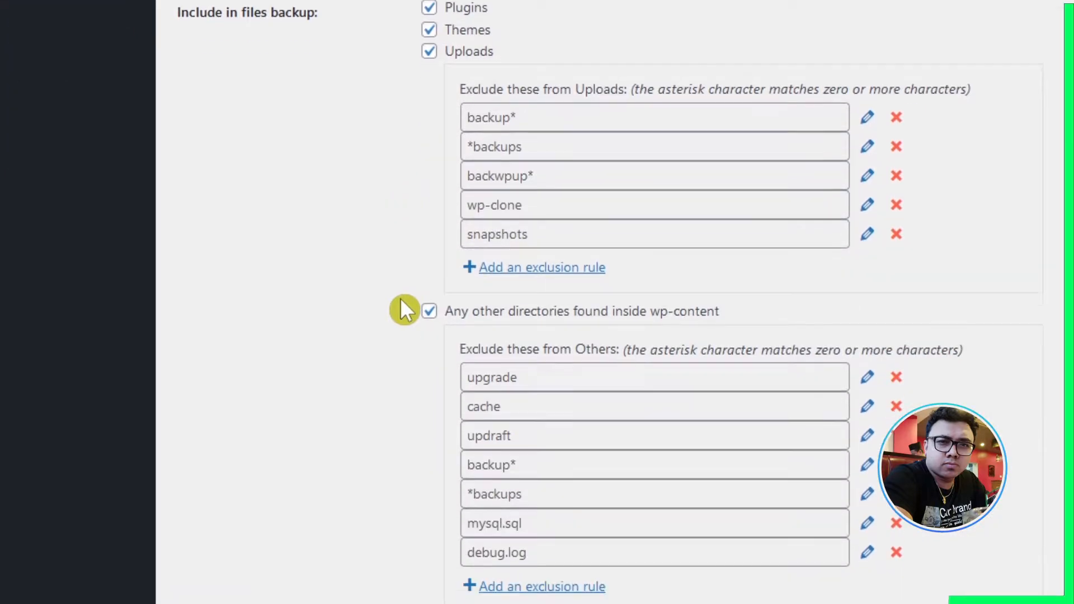
{"action": "left_click", "coordinate": [536, 271]}
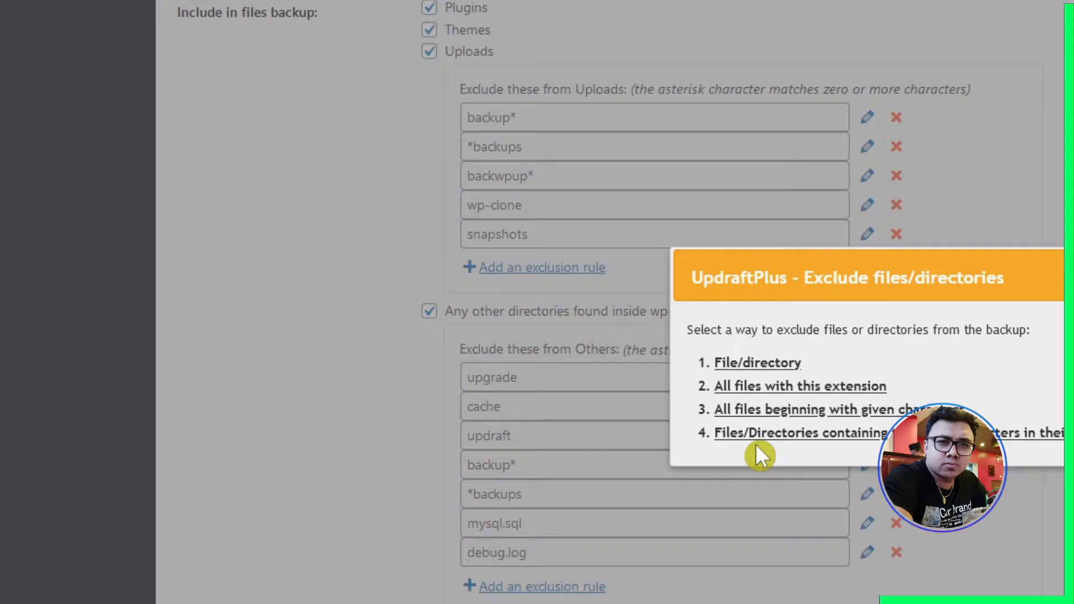
{"action": "key", "text": "Escape"}
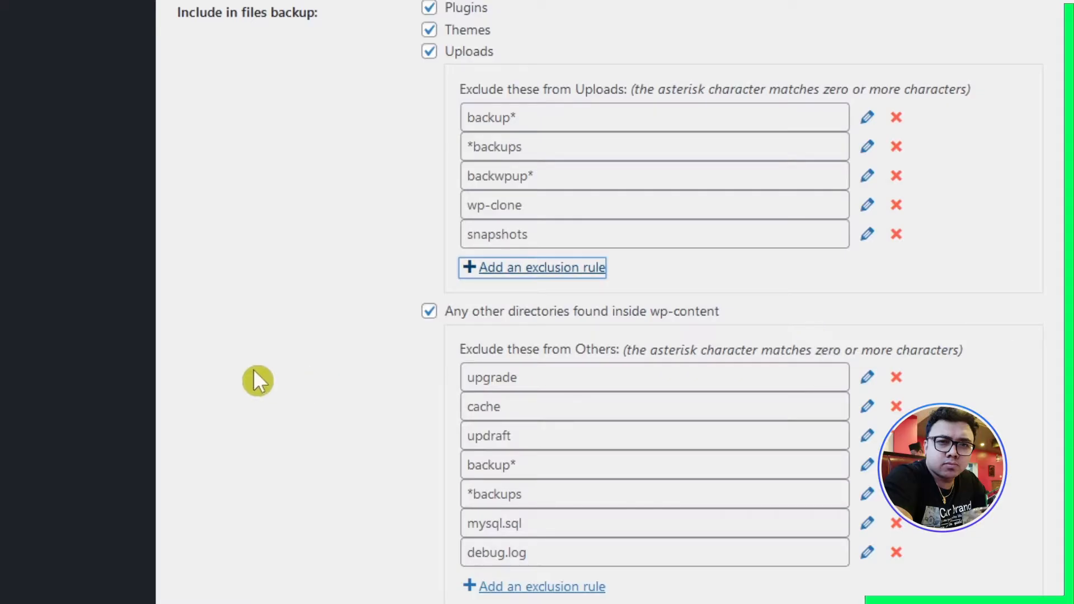
- Show the expert settings of UpdraftPlus, below the database encryption and email report options
{"action": "scroll", "coordinate": [262, 377], "scroll_direction": "down", "scroll_amount": 2}
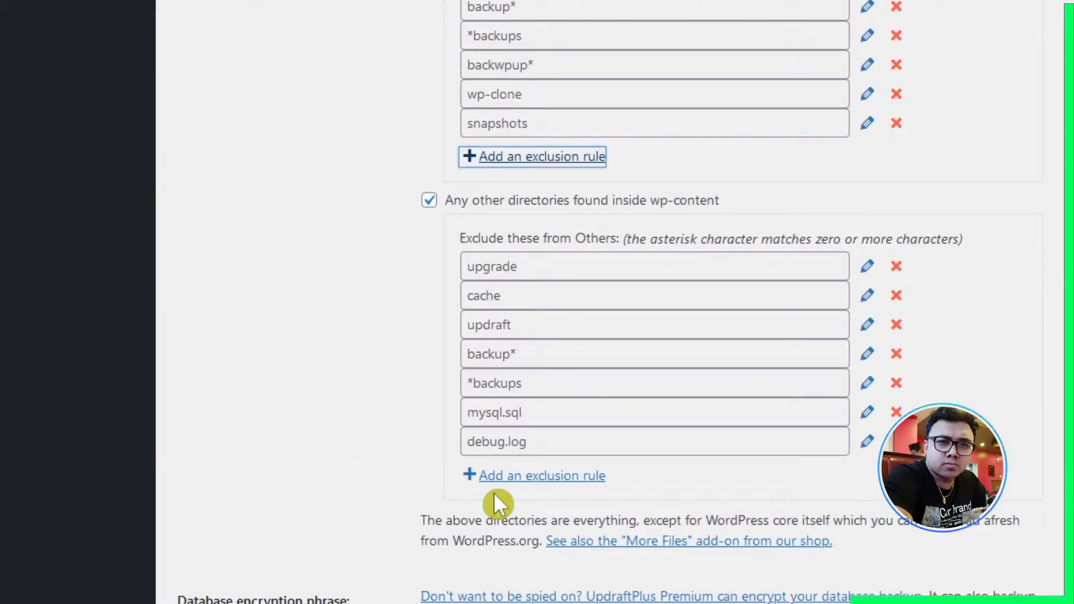
{"action": "scroll", "coordinate": [491, 499], "scroll_direction": "down", "scroll_amount": 4}
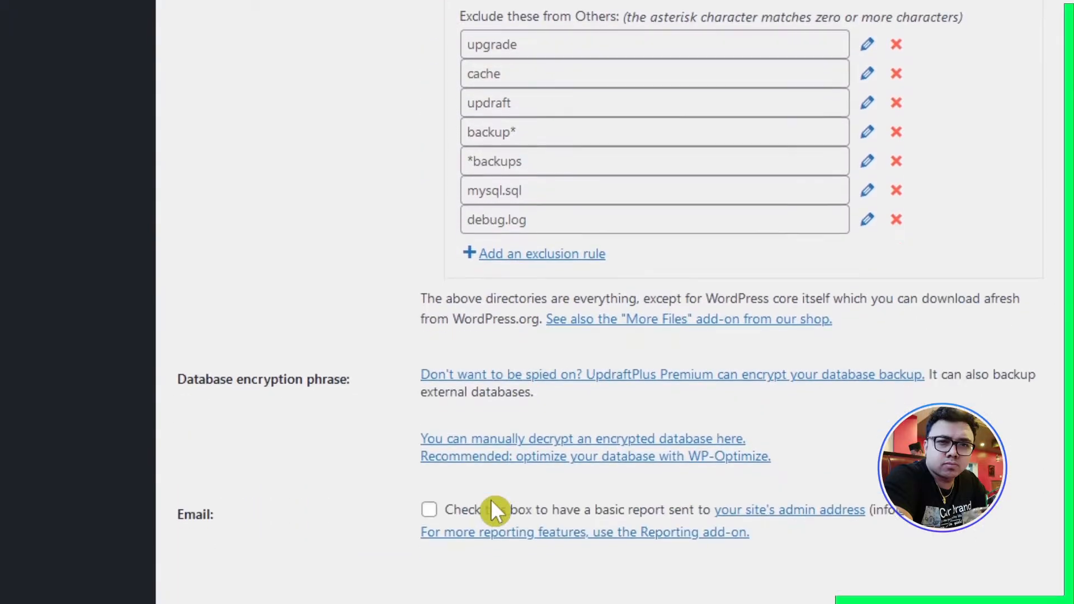
{"action": "scroll", "coordinate": [492, 504], "scroll_direction": "down", "scroll_amount": 2}
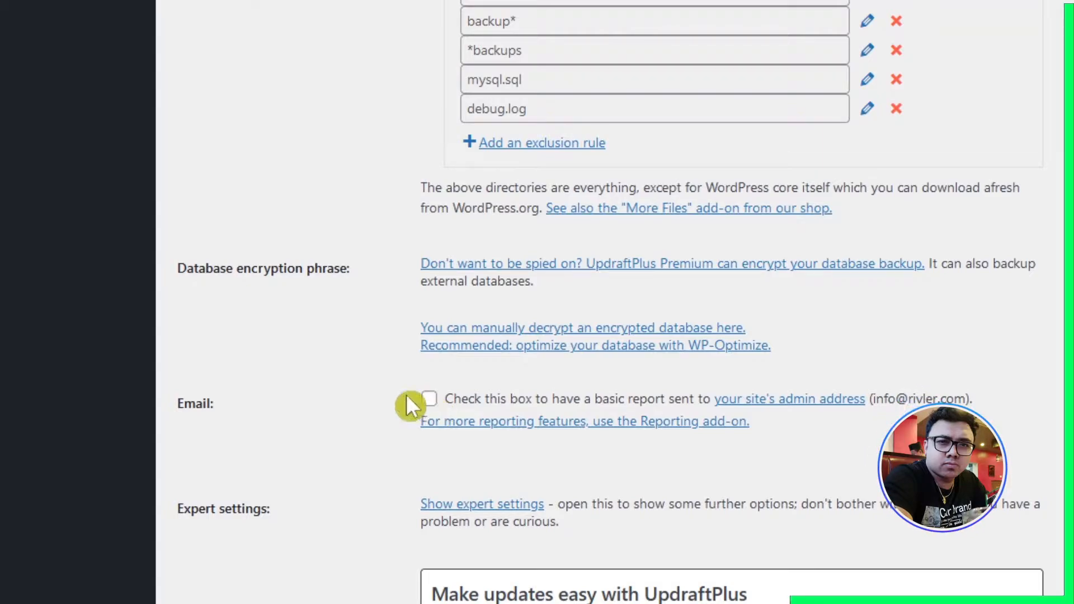
{"action": "scroll", "coordinate": [380, 442], "scroll_direction": "down", "scroll_amount": 4}
{"action": "left_click", "coordinate": [424, 398]}
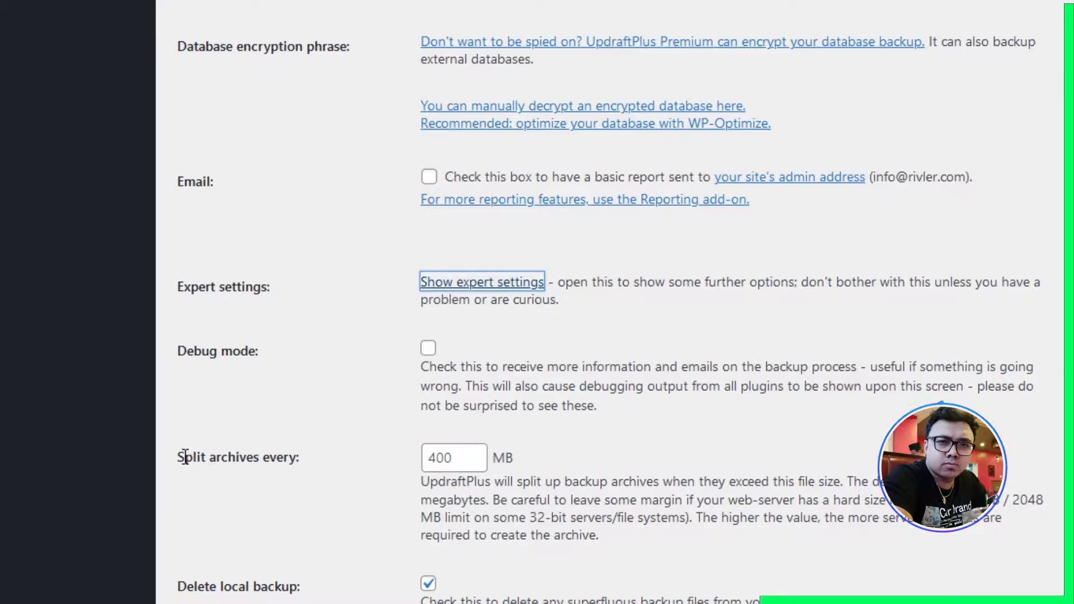
- Set UpdraftPlus to split backup archives every 100 MB
{"action": "double_click", "coordinate": [439, 457]}
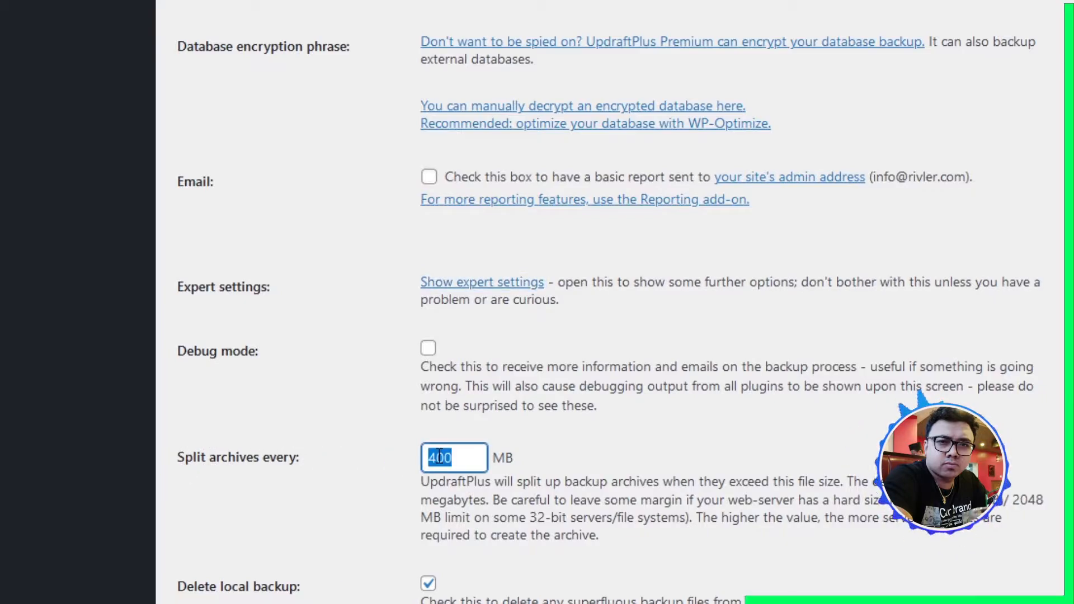
{"action": "type", "text": "1"}
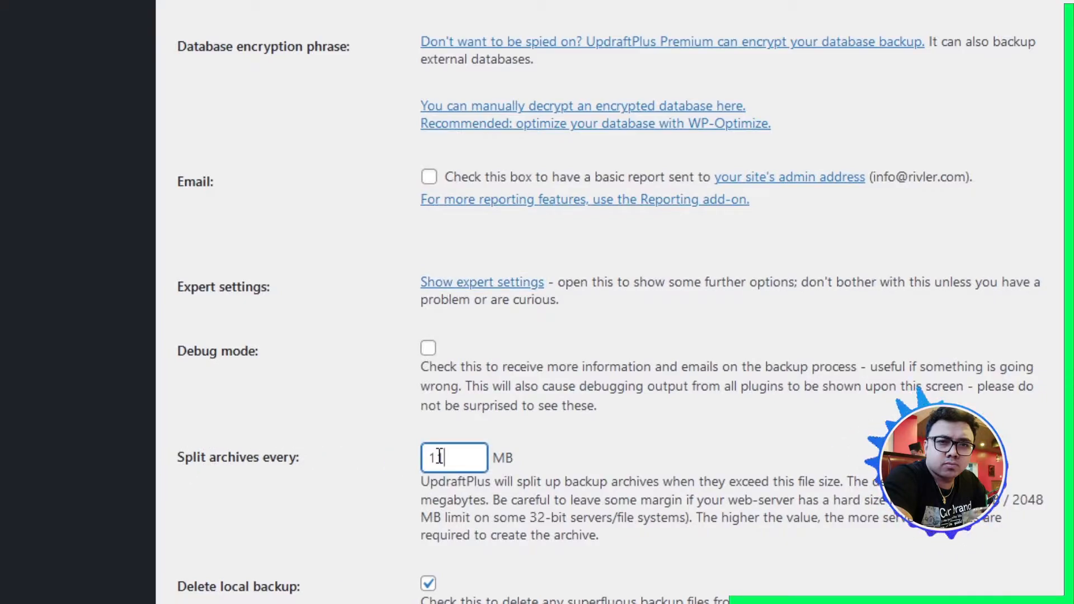
{"action": "type", "text": "00"}
{"action": "left_click", "coordinate": [363, 491]}
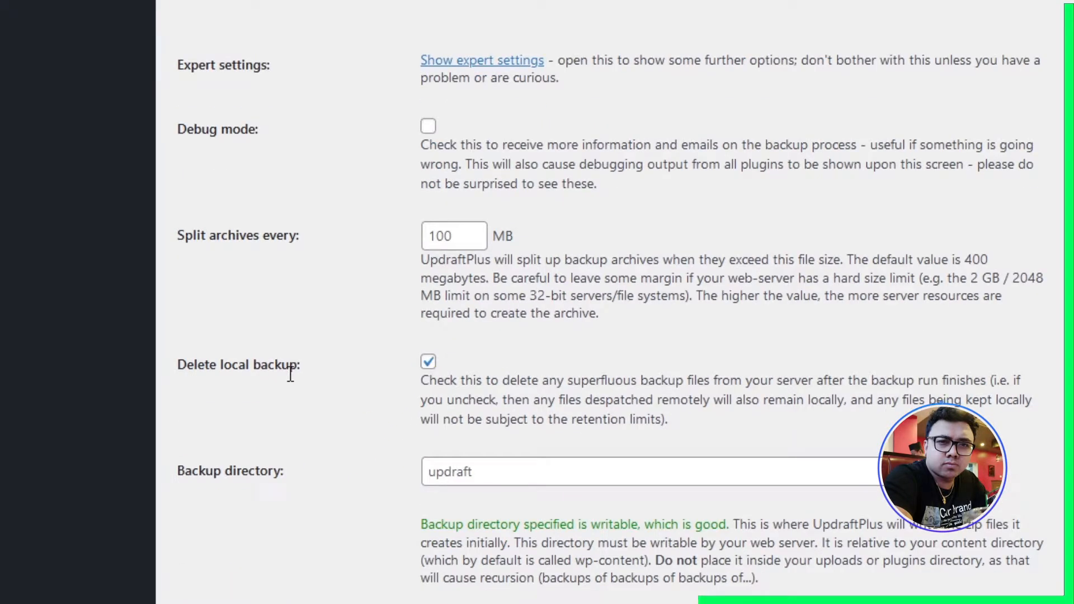
- Review the local backup deletion and backup directory options, and save the UpdraftPlus settings
{"action": "left_click_drag", "start_coordinate": [179, 363], "coordinate": [291, 369]}
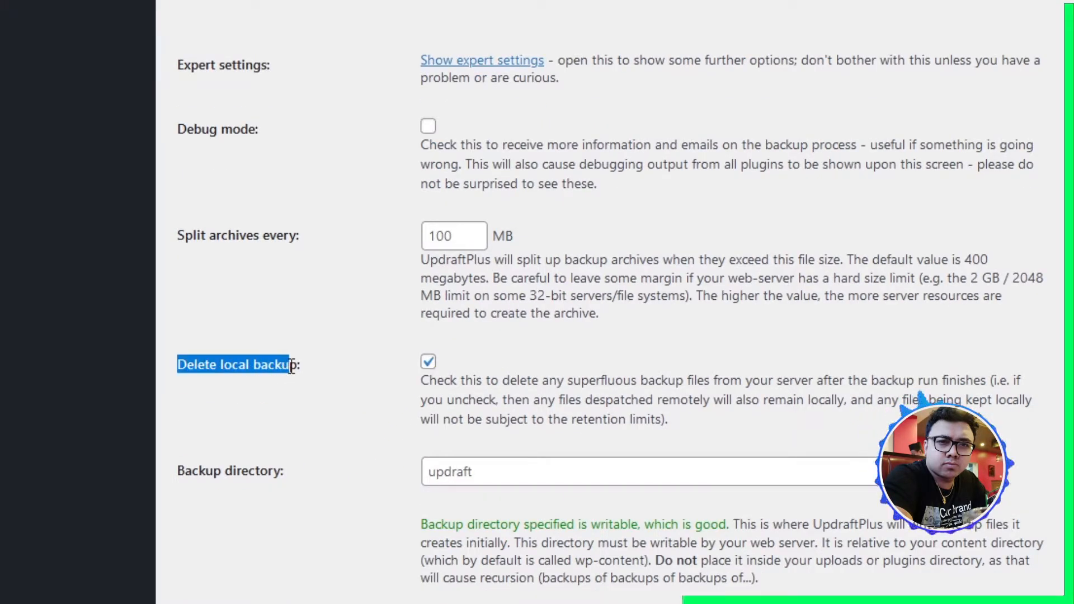
{"action": "left_click", "coordinate": [336, 376]}
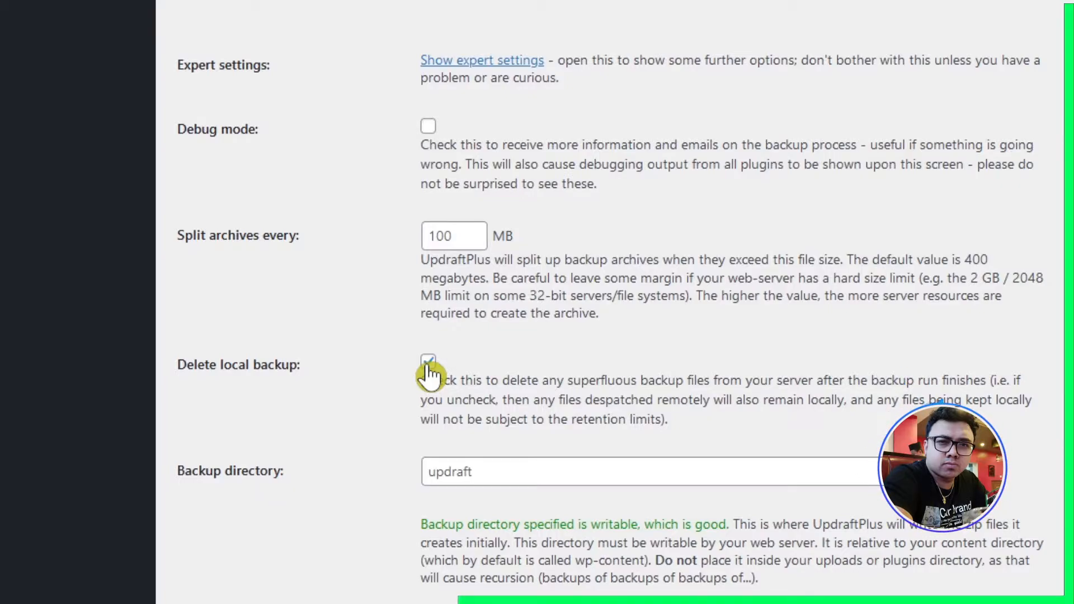
{"action": "scroll", "coordinate": [346, 488], "scroll_direction": "down", "scroll_amount": 2}
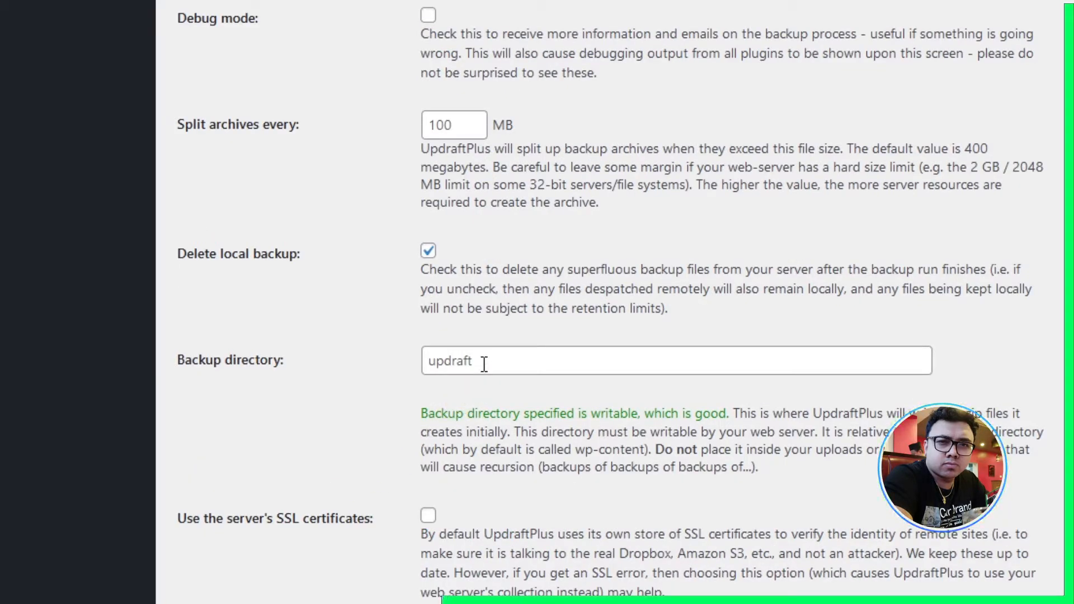
{"action": "scroll", "coordinate": [484, 363], "scroll_direction": "down", "scroll_amount": 10}
{"action": "left_click", "coordinate": [469, 521]}
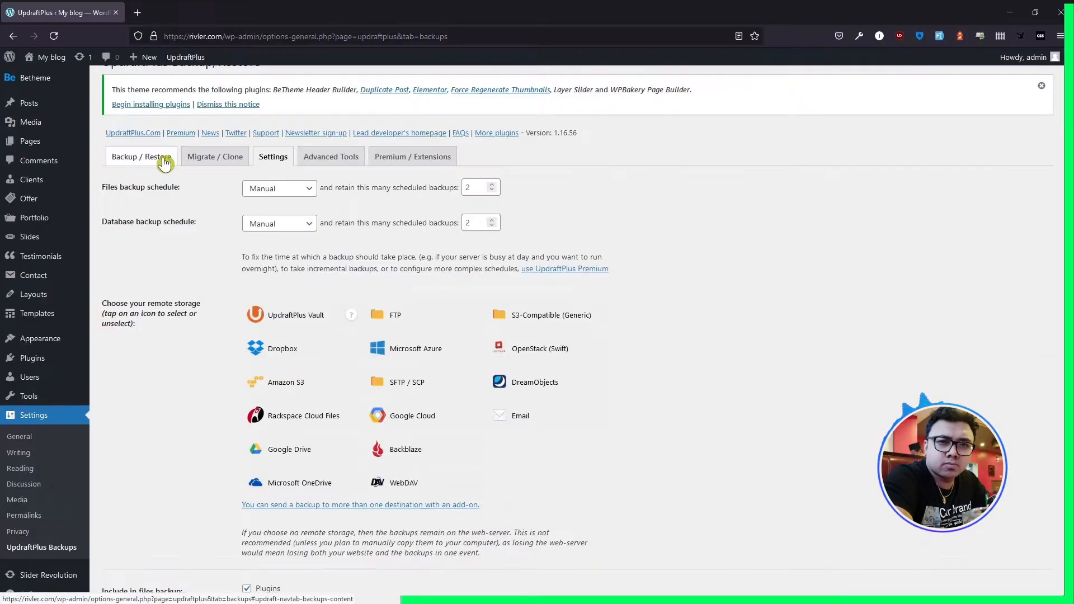
- Take a new backup that includes the database and files and can only be deleted manually
{"action": "left_click", "coordinate": [285, 113]}
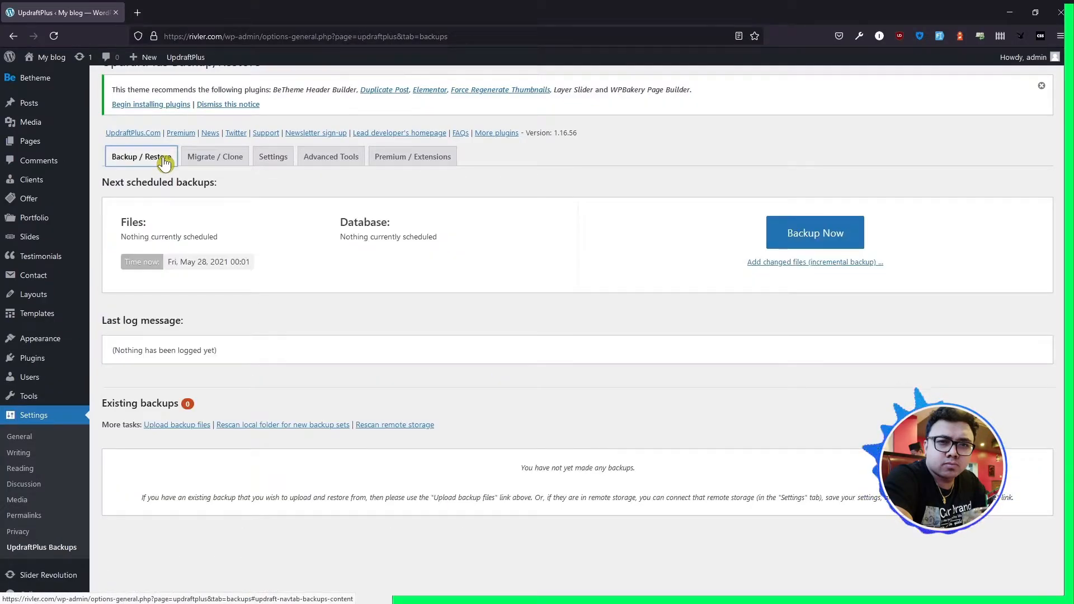
{"action": "left_click", "coordinate": [784, 235]}
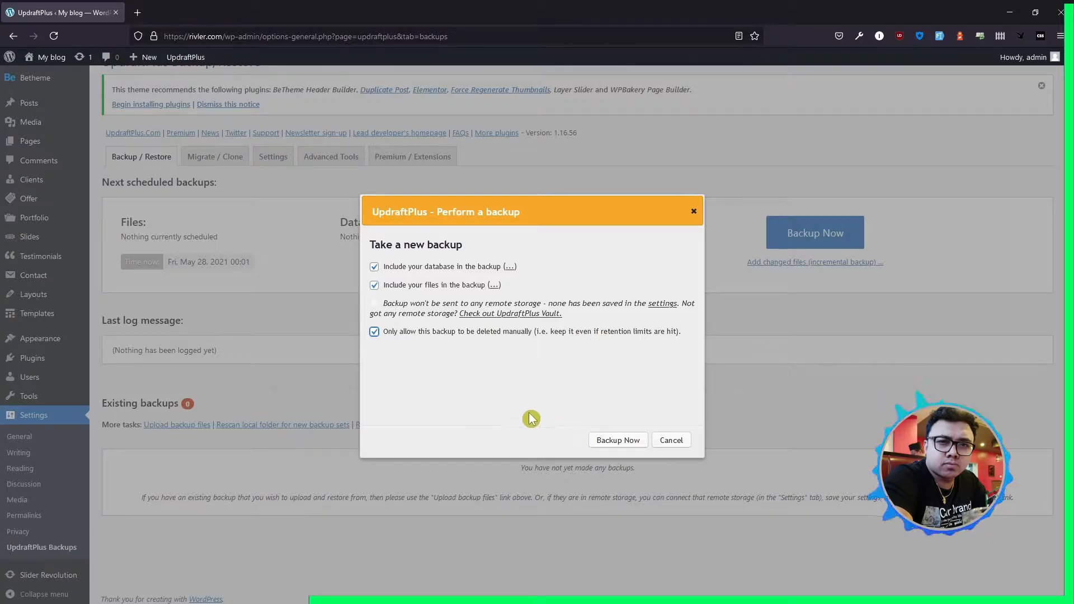
{"action": "left_click", "coordinate": [601, 443]}
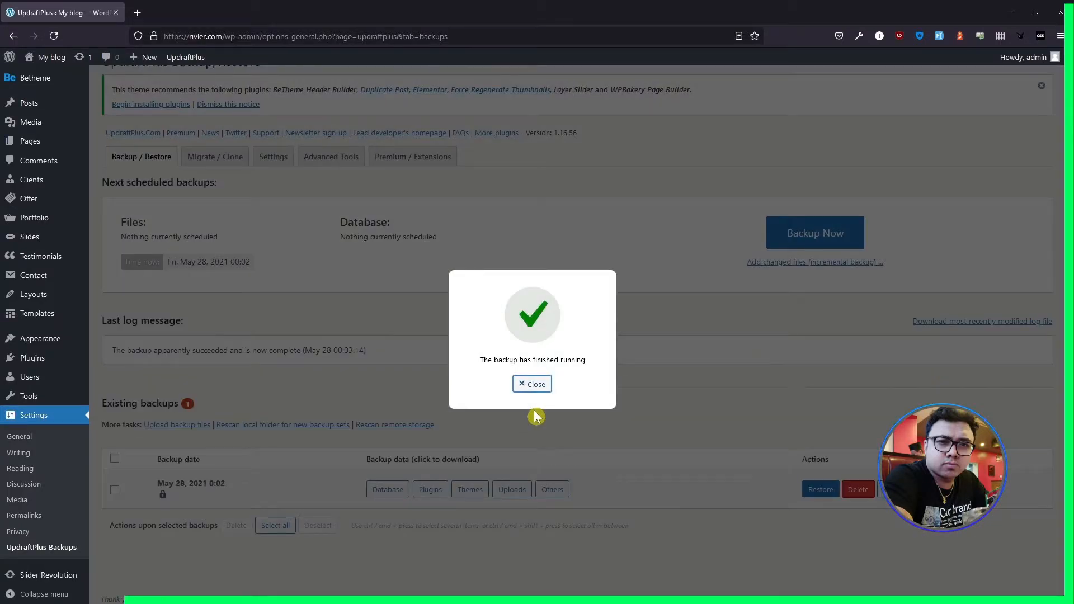
{"action": "left_click", "coordinate": [532, 384]}
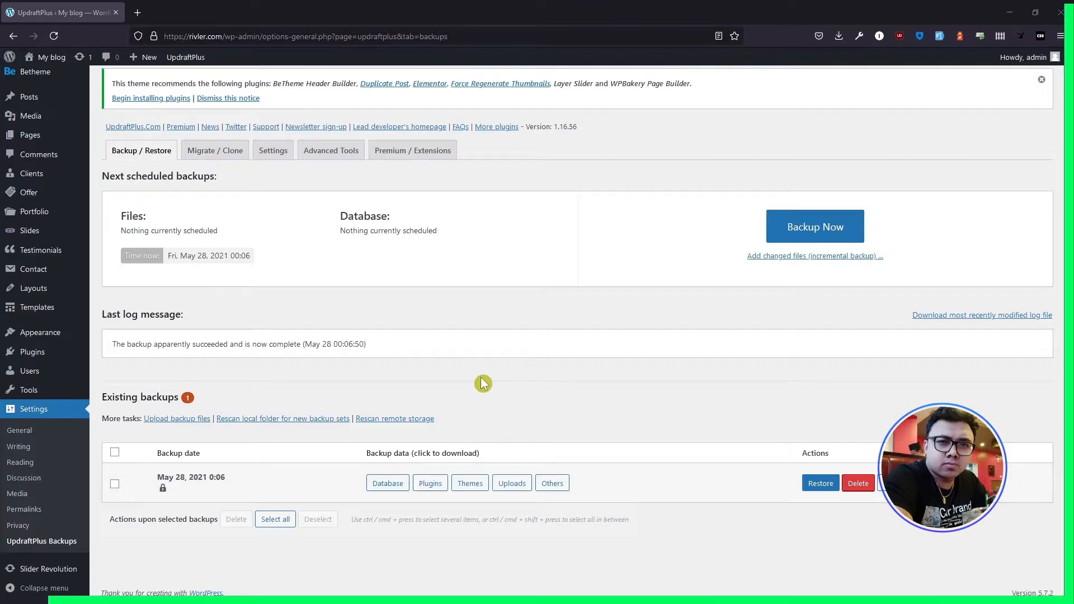
- Prepare the database, plugins, themes, uploads and others archives of the existing backup for download
{"action": "left_click", "coordinate": [388, 483]}
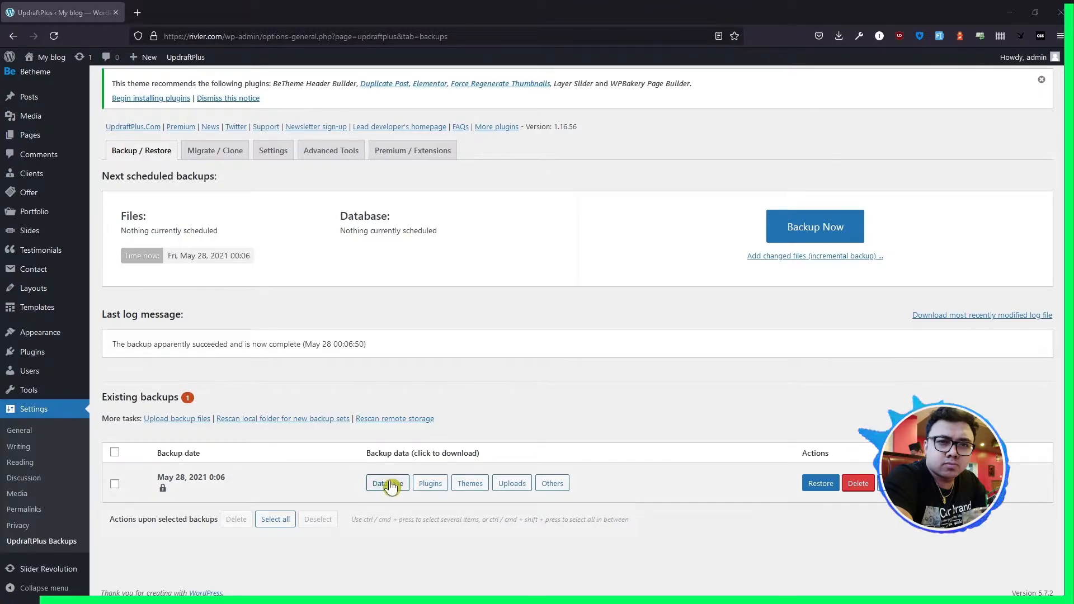
{"action": "scroll", "coordinate": [451, 506], "scroll_direction": "down", "scroll_amount": 1}
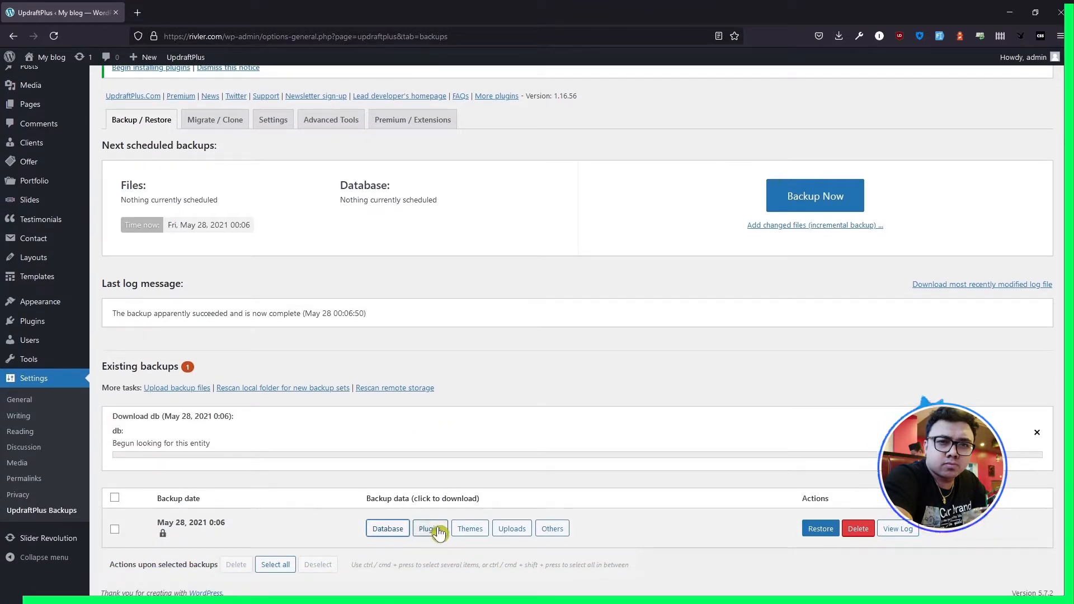
{"action": "left_click", "coordinate": [432, 527]}
{"action": "scroll", "coordinate": [457, 498], "scroll_direction": "down", "scroll_amount": 1}
{"action": "left_click", "coordinate": [470, 528]}
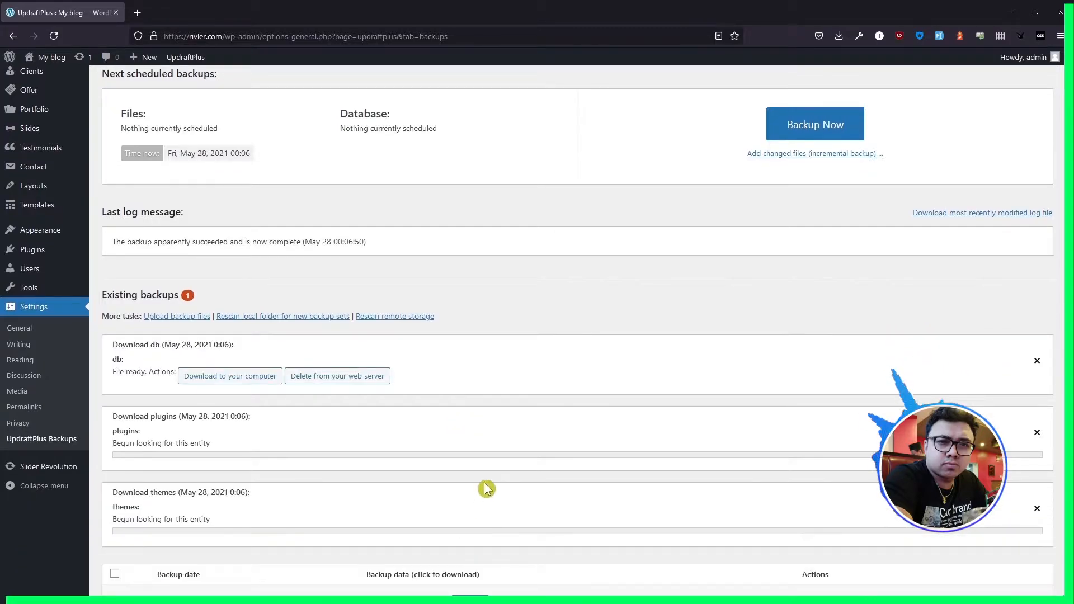
{"action": "scroll", "coordinate": [486, 490], "scroll_direction": "down", "scroll_amount": 1}
{"action": "left_click", "coordinate": [513, 531]}
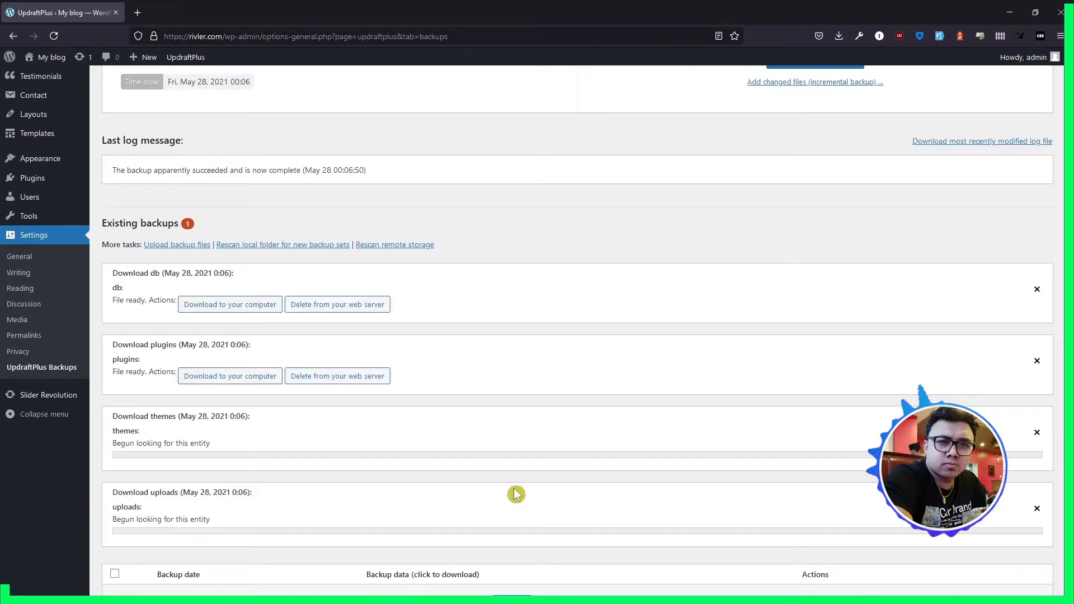
{"action": "scroll", "coordinate": [515, 494], "scroll_direction": "down", "scroll_amount": 1}
{"action": "left_click", "coordinate": [551, 530]}
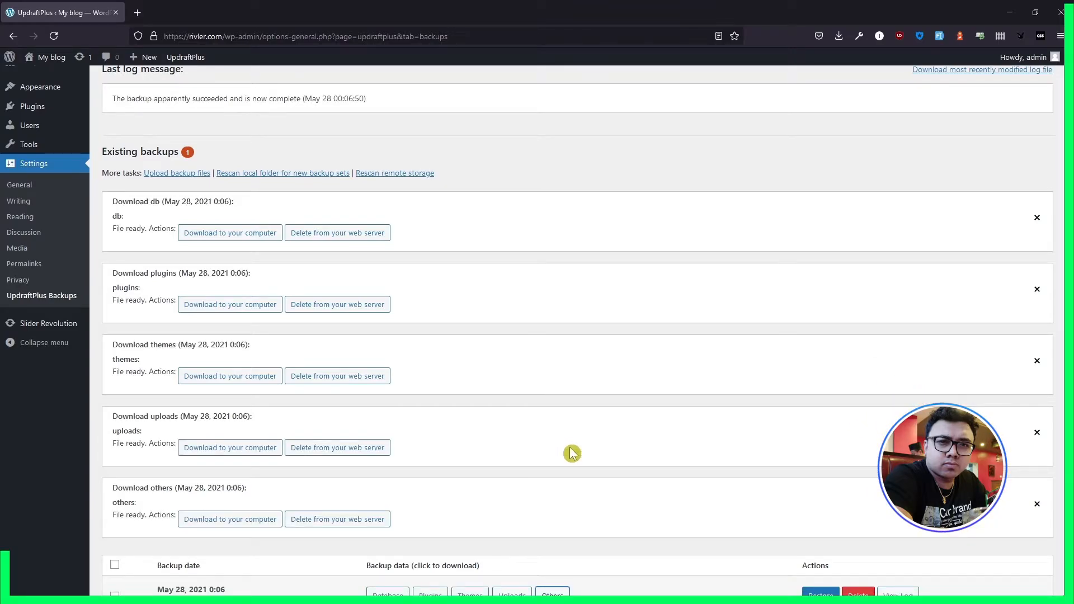
- Save the database, plugins, themes, uploads and others backup files to the computer
{"action": "left_click", "coordinate": [223, 239]}
{"action": "left_click", "coordinate": [245, 302]}
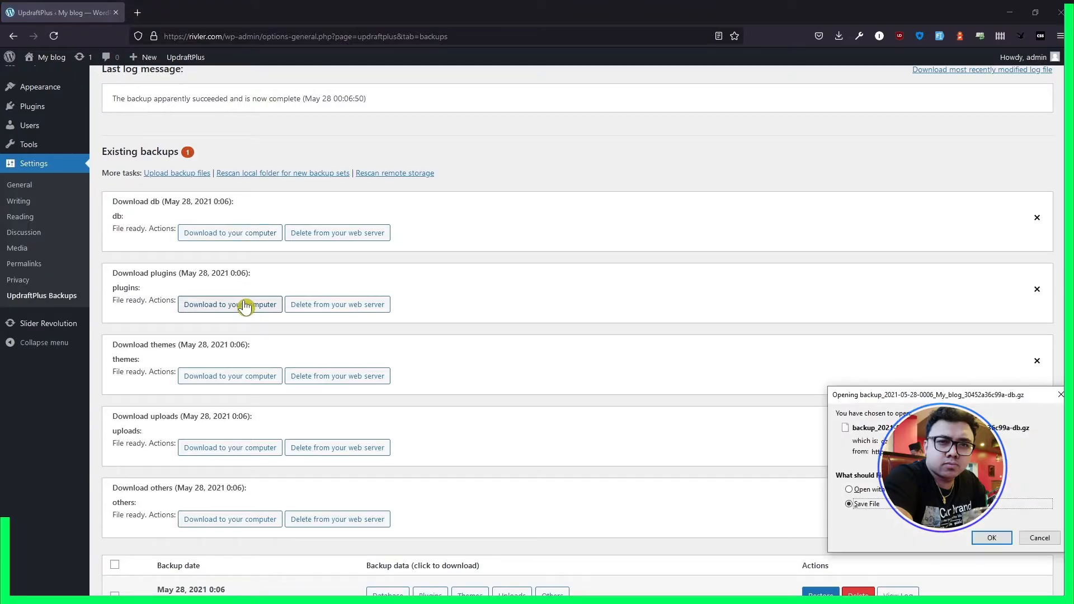
{"action": "key", "text": "Return"}
{"action": "left_click", "coordinate": [990, 553]}
{"action": "left_click", "coordinate": [241, 376]}
{"action": "left_click", "coordinate": [991, 552]}
{"action": "left_click", "coordinate": [254, 448]}
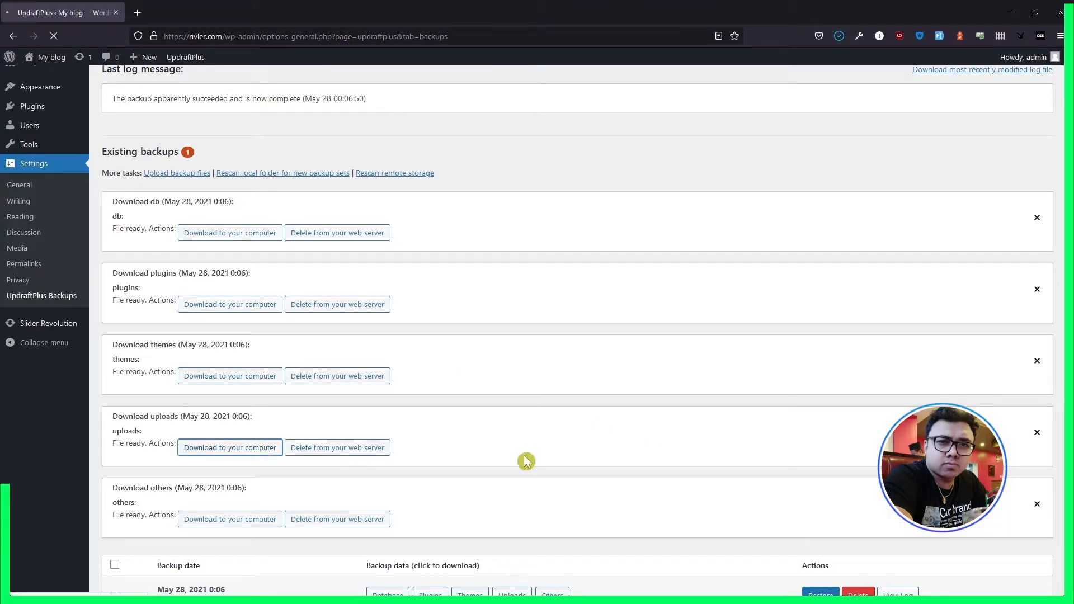
{"action": "left_click", "coordinate": [989, 548]}
{"action": "left_click", "coordinate": [246, 520]}
{"action": "left_click", "coordinate": [986, 547]}
- Delete the database, plugins, themes, uploads and others backup files from the web server
{"action": "scroll", "coordinate": [526, 280], "scroll_direction": "down", "scroll_amount": 1}
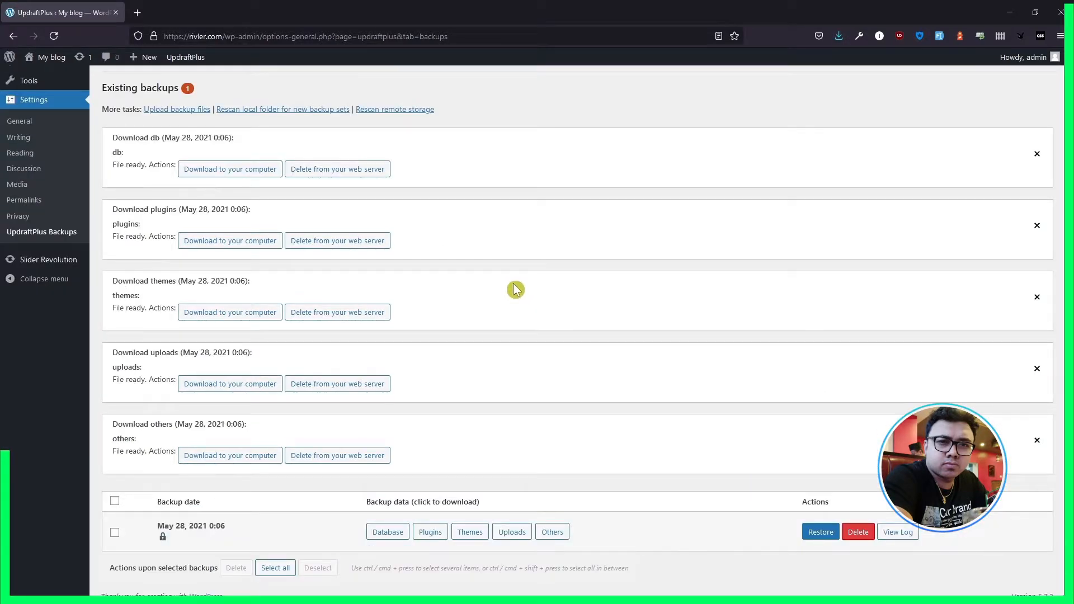
{"action": "left_click", "coordinate": [337, 170]}
{"action": "left_click", "coordinate": [340, 242]}
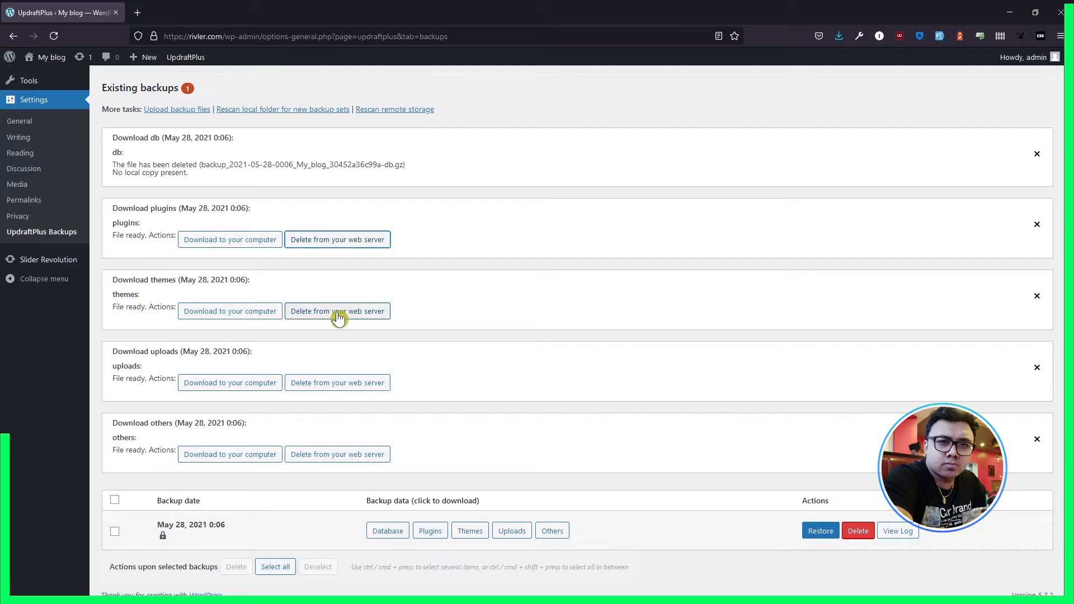
{"action": "left_click", "coordinate": [338, 312]}
{"action": "left_click", "coordinate": [338, 383]}
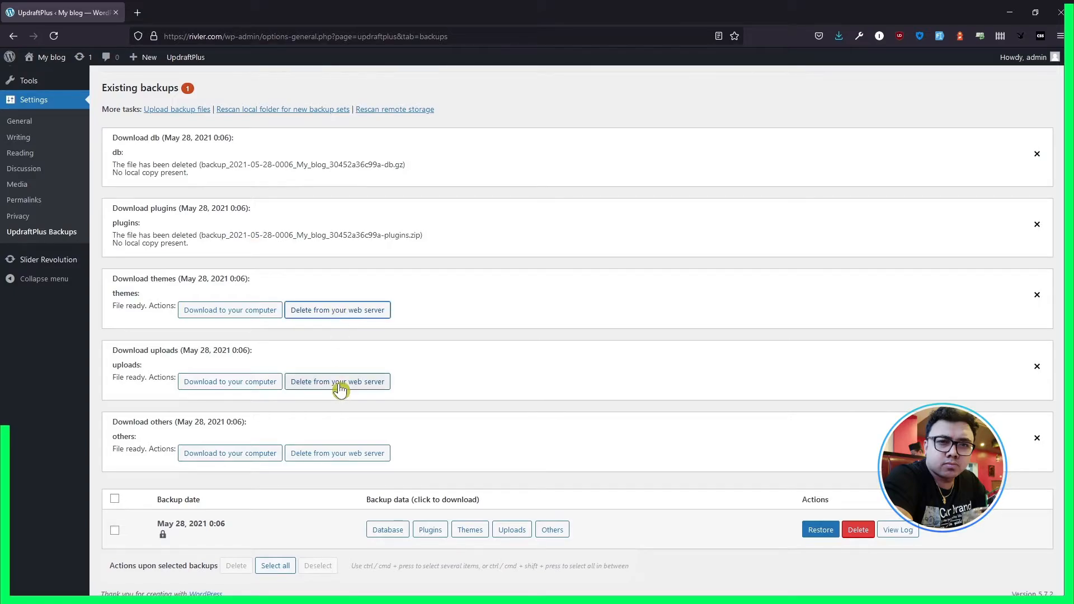
{"action": "left_click", "coordinate": [350, 456]}
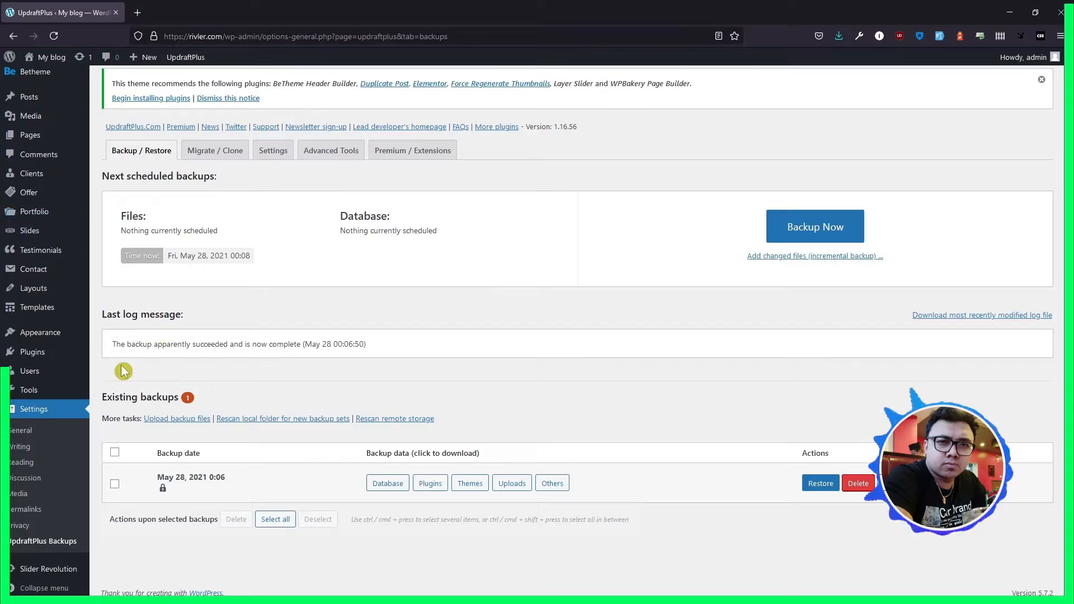
- Search the plugins available to add for "wordpress reset"
{"action": "mouse_move", "coordinate": [74, 385]}
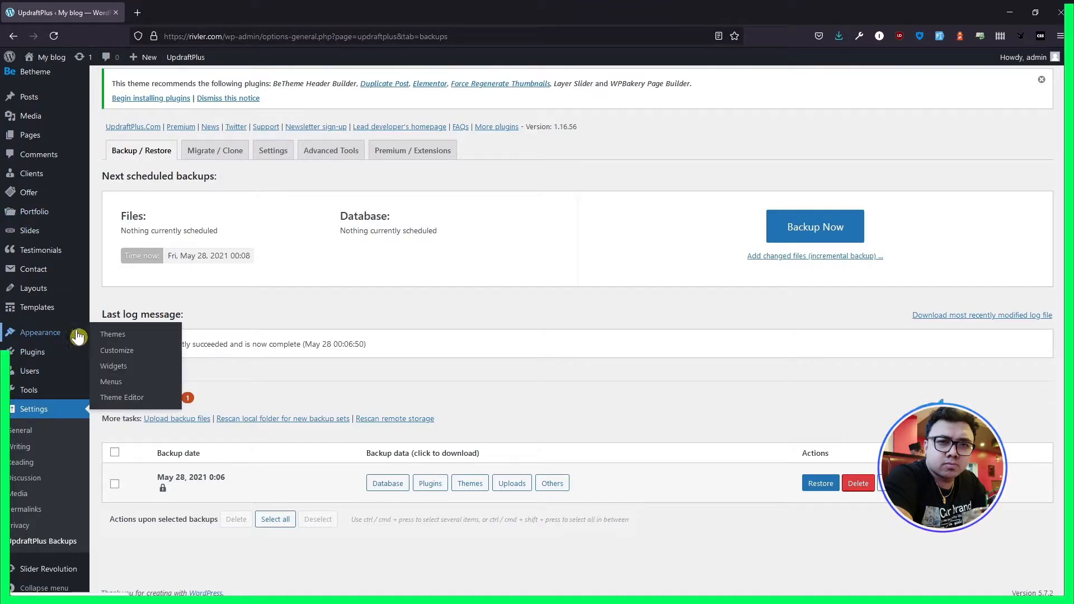
{"action": "left_click", "coordinate": [120, 373]}
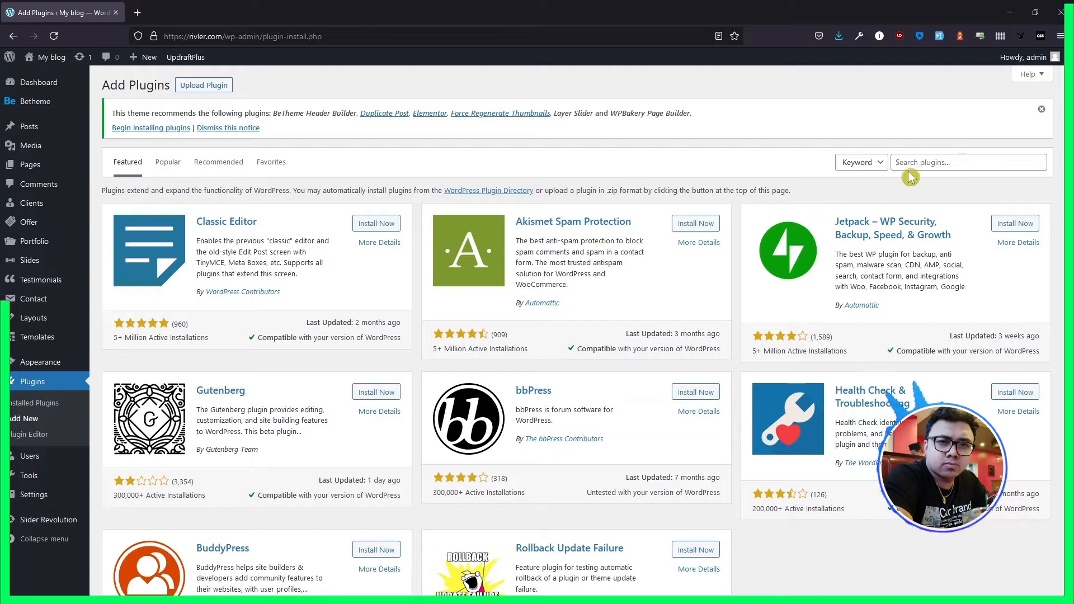
{"action": "left_click", "coordinate": [902, 161]}
{"action": "type", "text": "wor"}
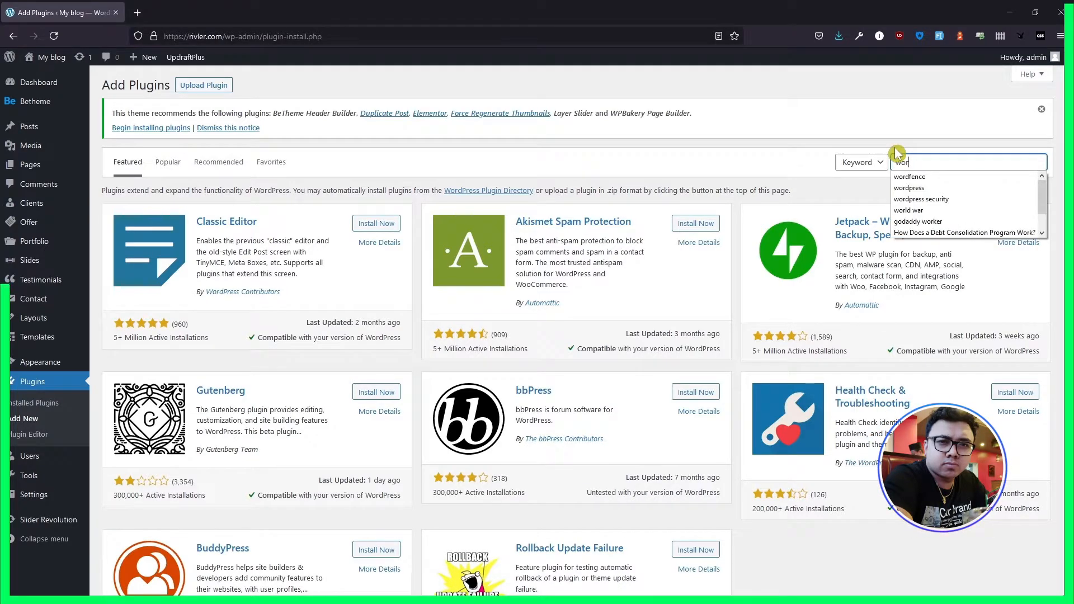
{"action": "type", "text": "dpress rese"}
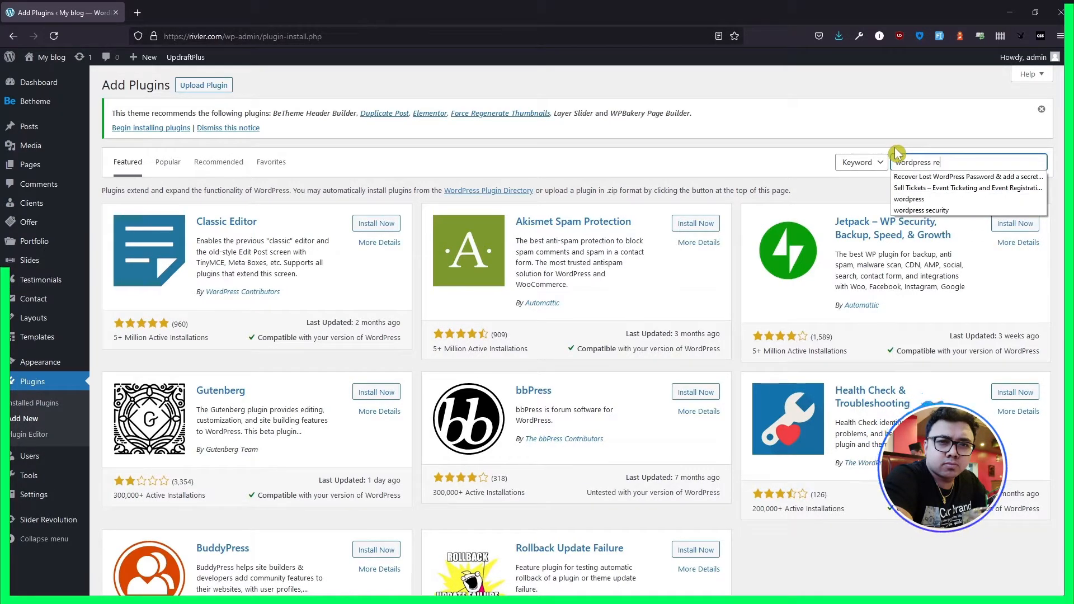
{"action": "type", "text": "t"}
{"action": "key", "text": "Return"}
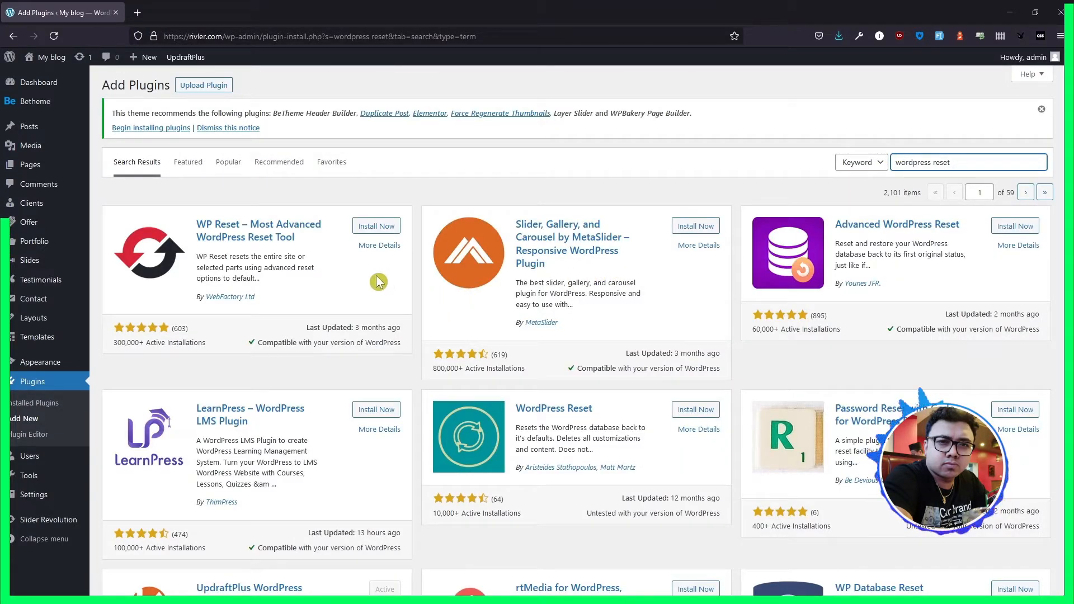
- Install and activate the WP Reset – Most Advanced WordPress Reset Tool plugin, and open its tools page
{"action": "left_click", "coordinate": [381, 228]}
{"action": "left_click", "coordinate": [378, 227]}
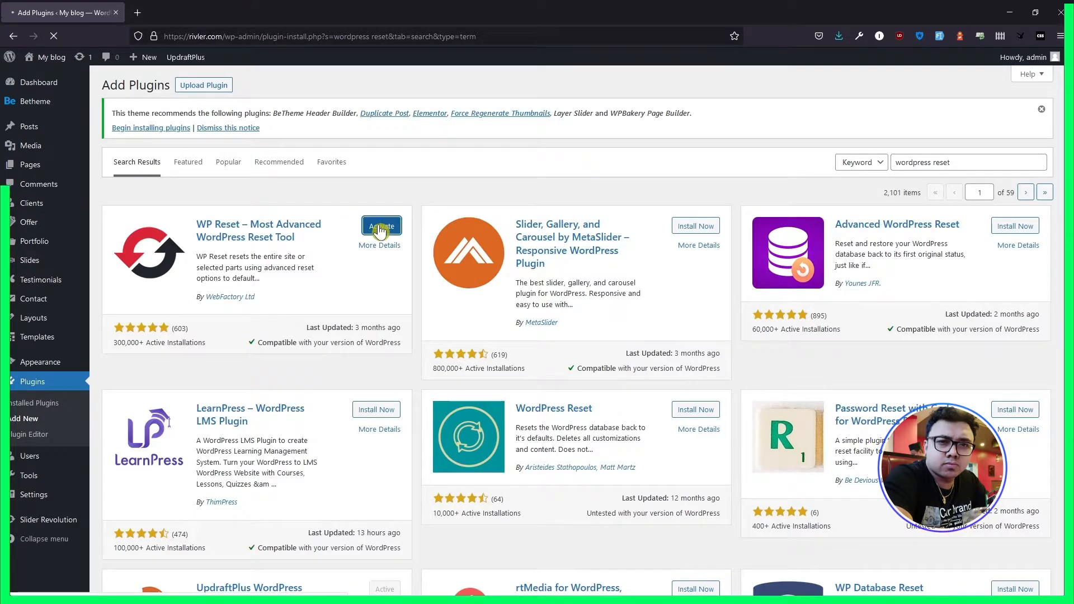
{"action": "mouse_move", "coordinate": [29, 475]}
{"action": "left_click", "coordinate": [116, 546]}
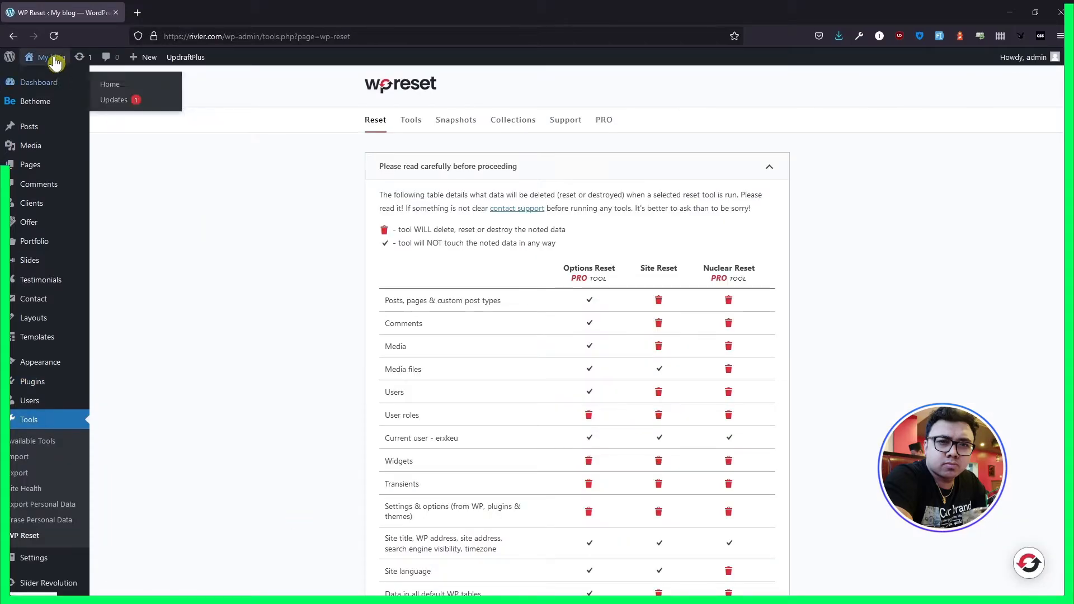
- Open the live site in a separate tab and look over its home page and About us page
{"action": "middle_click", "coordinate": [52, 58]}
{"action": "left_click", "coordinate": [187, 12]}
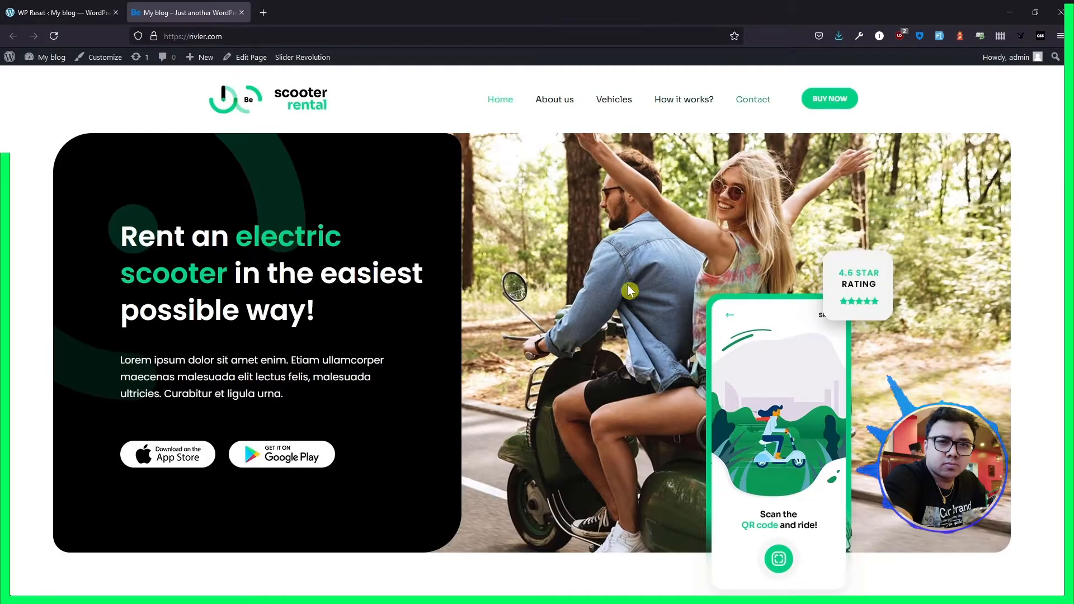
{"action": "scroll", "coordinate": [614, 318], "scroll_direction": "down", "scroll_amount": 10}
{"action": "scroll", "coordinate": [614, 323], "scroll_direction": "down", "scroll_amount": 5}
{"action": "scroll", "coordinate": [614, 322], "scroll_direction": "up", "scroll_amount": 15}
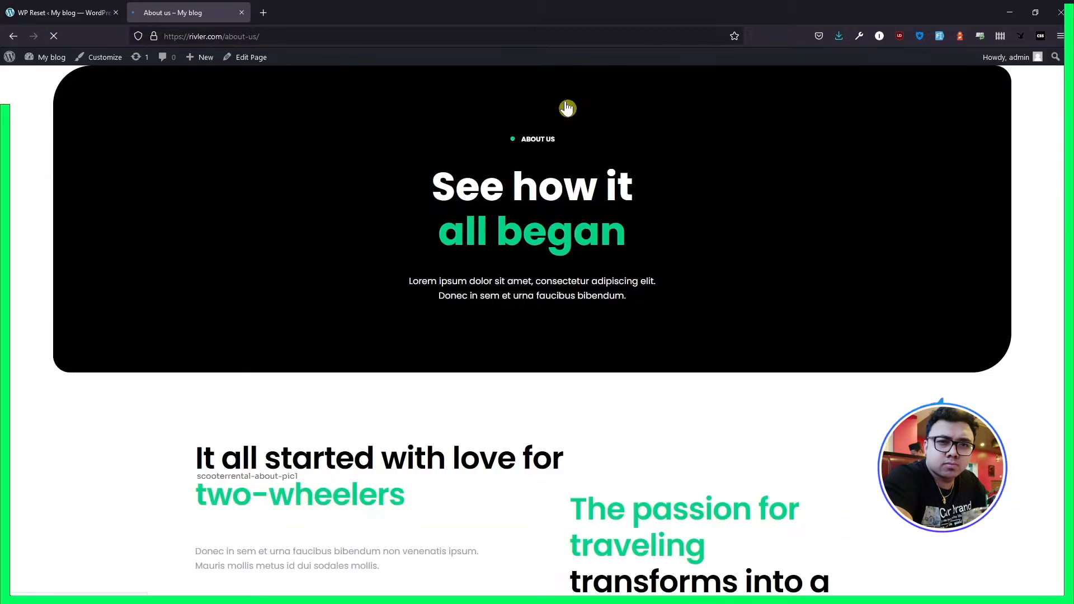
- Reset the whole site with WP Reset, reactivating only the WP Reset plugin and confirming with "reset"
{"action": "left_click", "coordinate": [84, 13]}
{"action": "scroll", "coordinate": [263, 315], "scroll_direction": "down", "scroll_amount": 2}
{"action": "scroll", "coordinate": [263, 315], "scroll_direction": "down", "scroll_amount": 15}
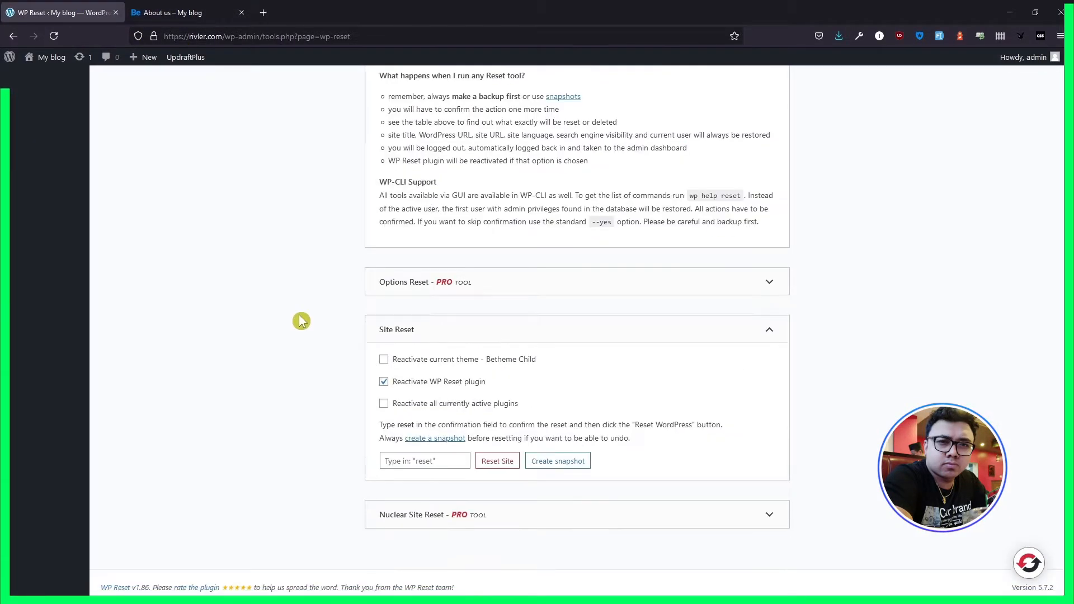
{"action": "left_click", "coordinate": [447, 363]}
{"action": "left_click", "coordinate": [440, 368]}
{"action": "left_click", "coordinate": [431, 460]}
{"action": "type", "text": "reset"}
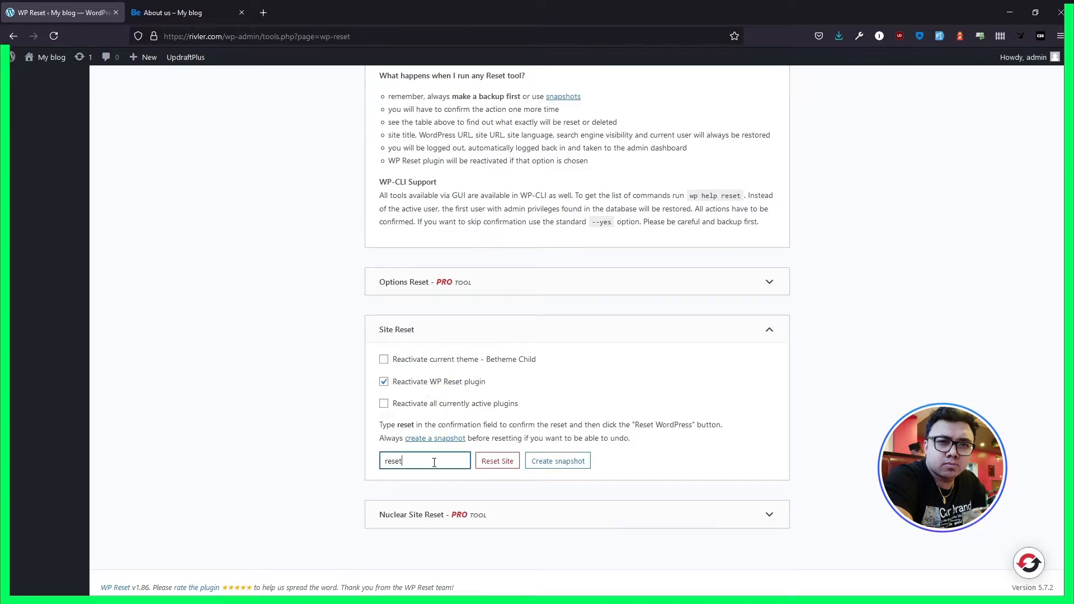
{"action": "left_click", "coordinate": [505, 467]}
{"action": "left_click", "coordinate": [497, 405]}
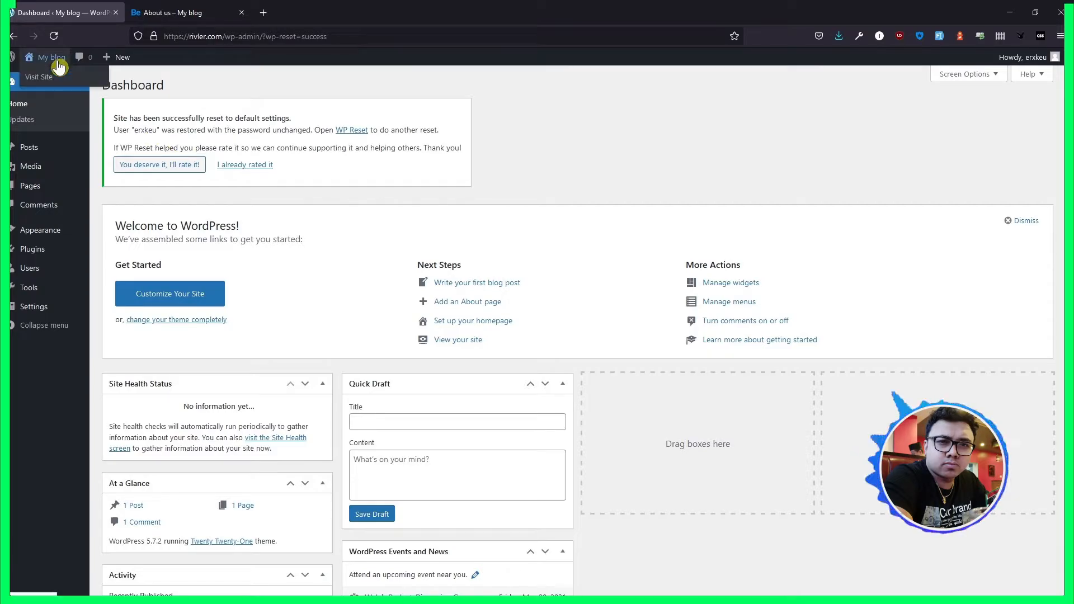
- View the front page of the reset site and return to the dashboard
{"action": "left_click", "coordinate": [42, 78]}
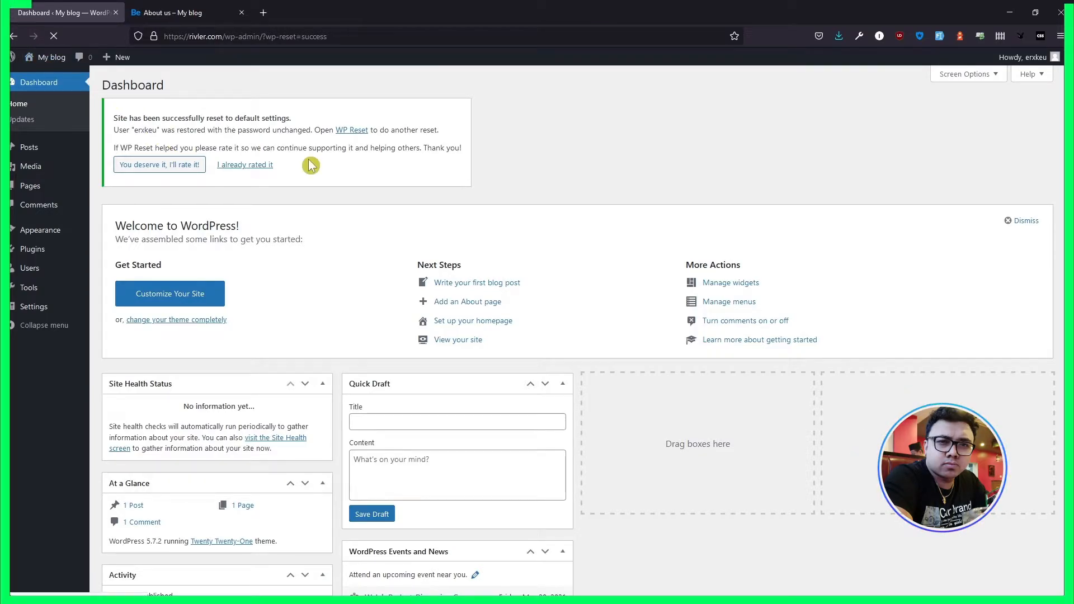
{"action": "scroll", "coordinate": [369, 314], "scroll_direction": "down", "scroll_amount": 3}
{"action": "scroll", "coordinate": [366, 324], "scroll_direction": "up", "scroll_amount": 3}
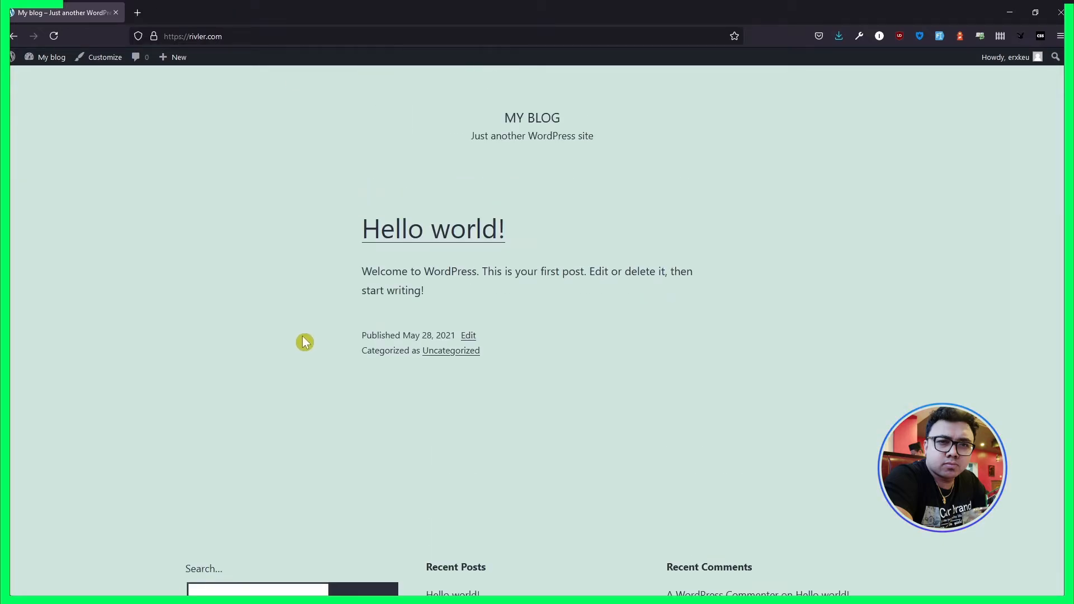
{"action": "mouse_move", "coordinate": [45, 57]}
{"action": "left_click", "coordinate": [42, 76]}
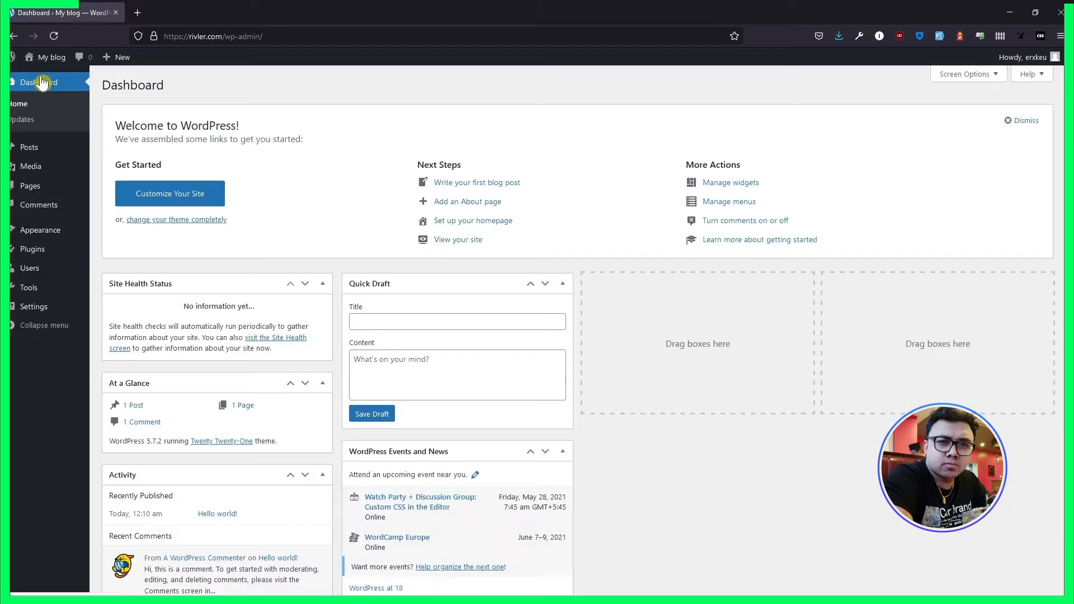
- Activate the UpdraftPlus - Backup/Restore plugin again and open its backup and restore page
{"action": "left_click", "coordinate": [32, 249]}
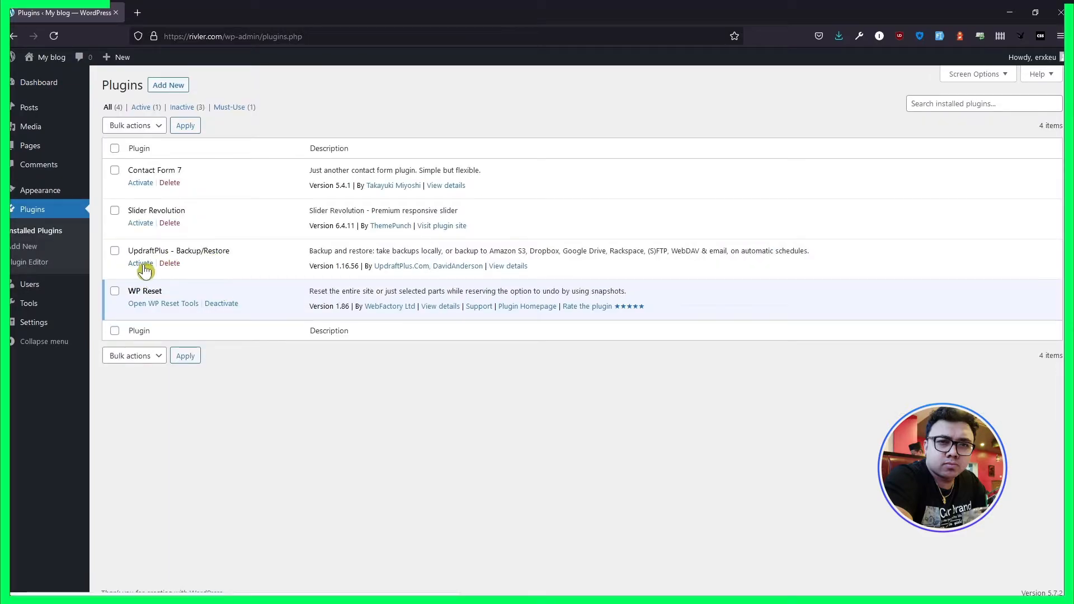
{"action": "left_click", "coordinate": [145, 269]}
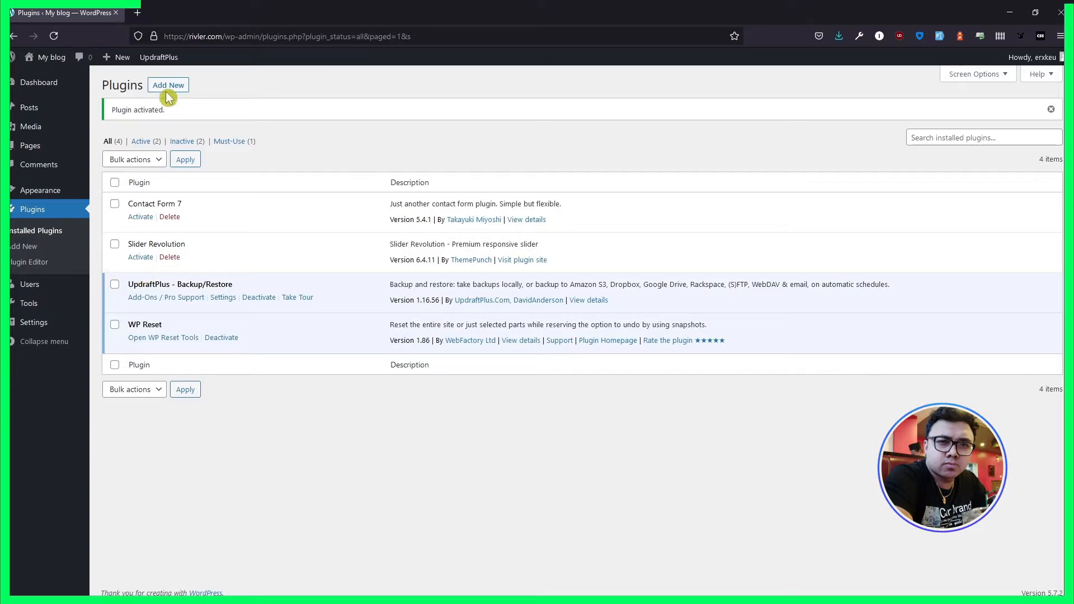
{"action": "mouse_move", "coordinate": [170, 59]}
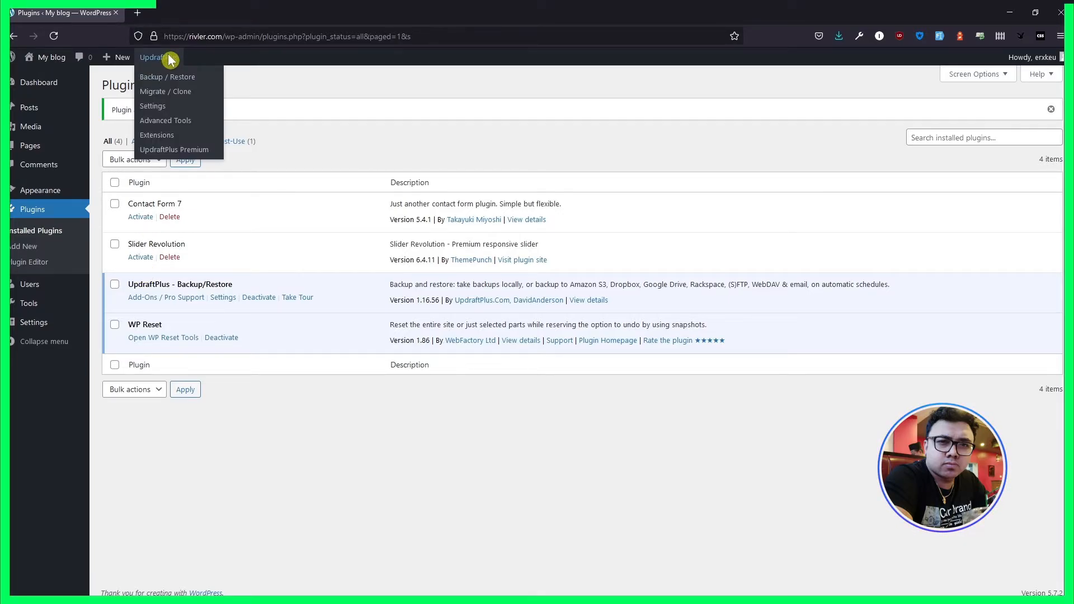
{"action": "mouse_move", "coordinate": [65, 318]}
{"action": "left_click", "coordinate": [127, 440]}
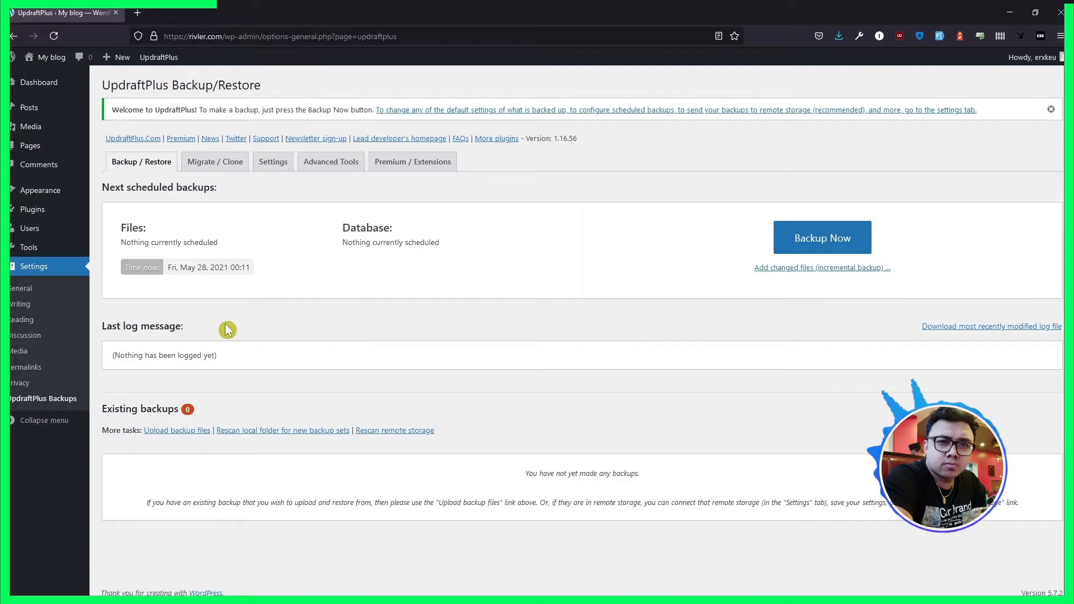
- Open the site's front page in a new tab and view it
{"action": "mouse_move", "coordinate": [53, 58]}
{"action": "right_click", "coordinate": [56, 81]}
{"action": "left_click", "coordinate": [58, 86]}
{"action": "left_click", "coordinate": [184, 15]}
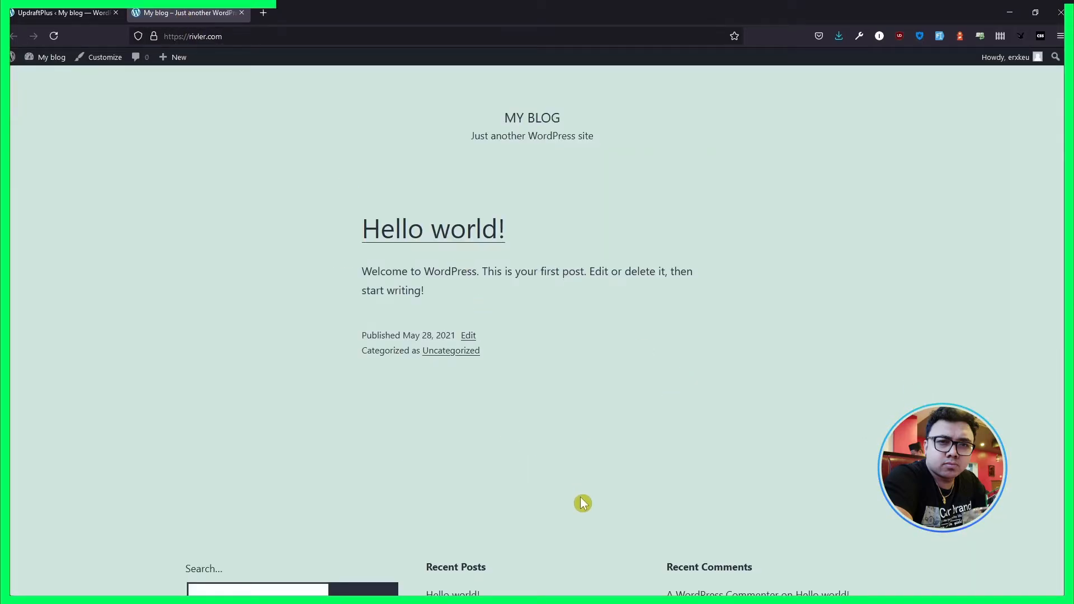
- Look over the reset front page, return to the dashboard and open the installed themes page in a new tab
{"action": "scroll", "coordinate": [582, 503], "scroll_direction": "down", "scroll_amount": 3}
{"action": "scroll", "coordinate": [583, 503], "scroll_direction": "up", "scroll_amount": 3}
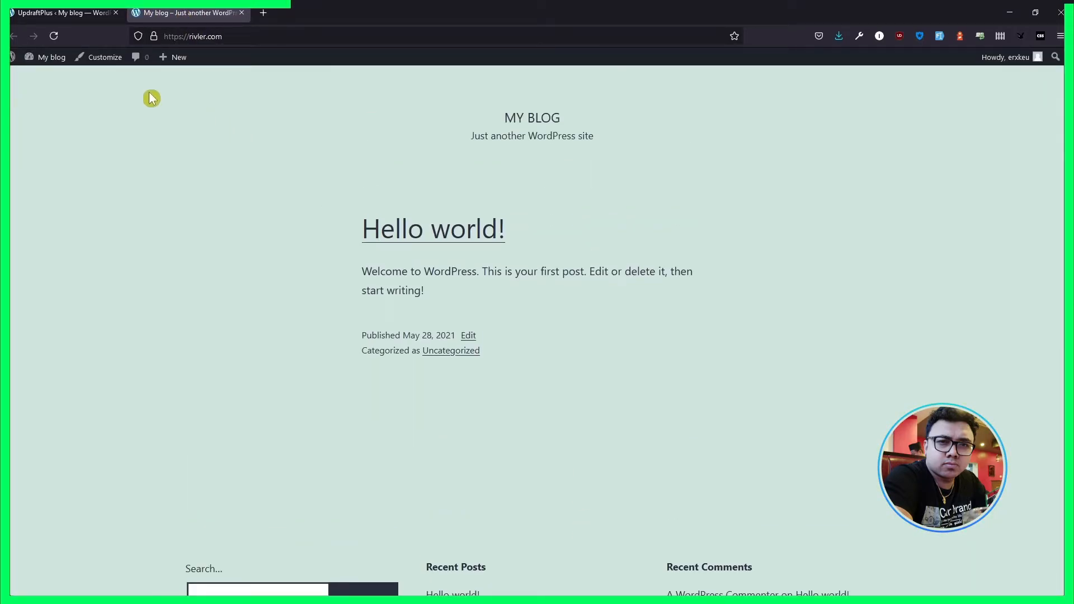
{"action": "left_click", "coordinate": [62, 12]}
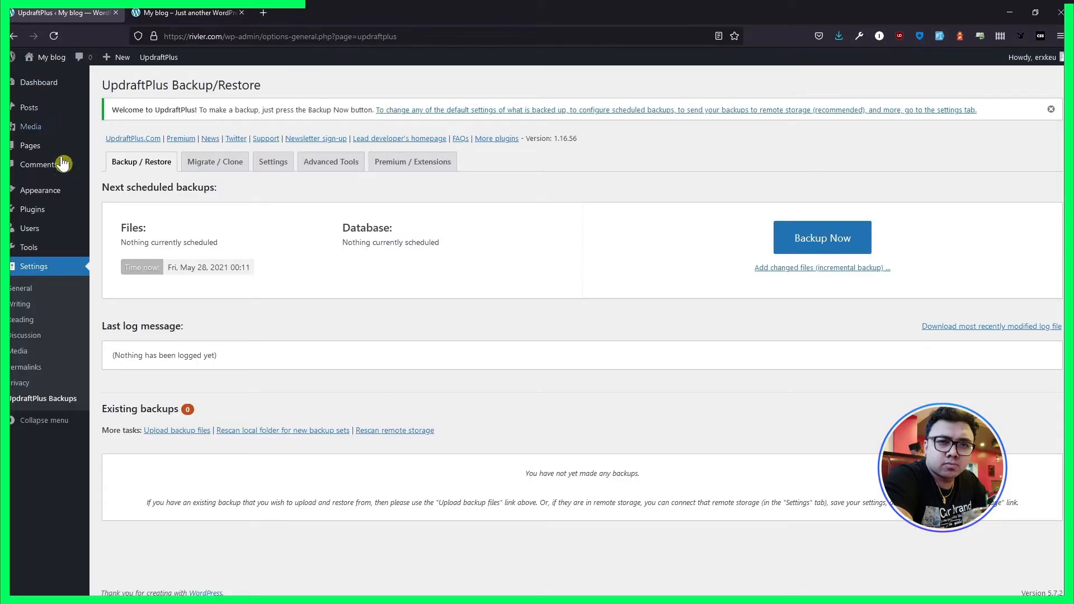
{"action": "mouse_move", "coordinate": [52, 191]}
{"action": "right_click", "coordinate": [120, 190]}
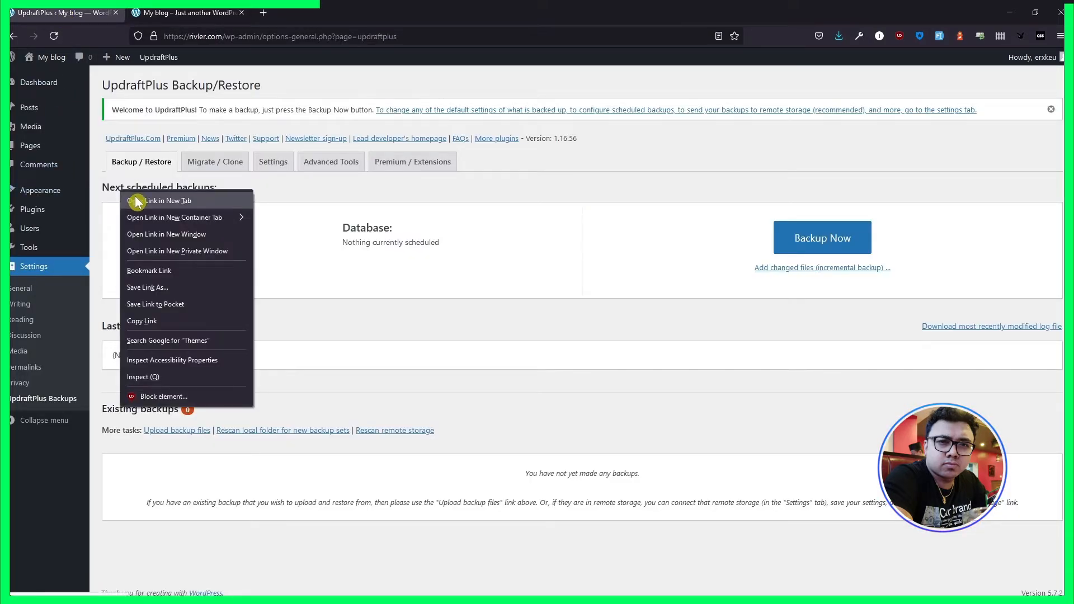
{"action": "left_click", "coordinate": [137, 201]}
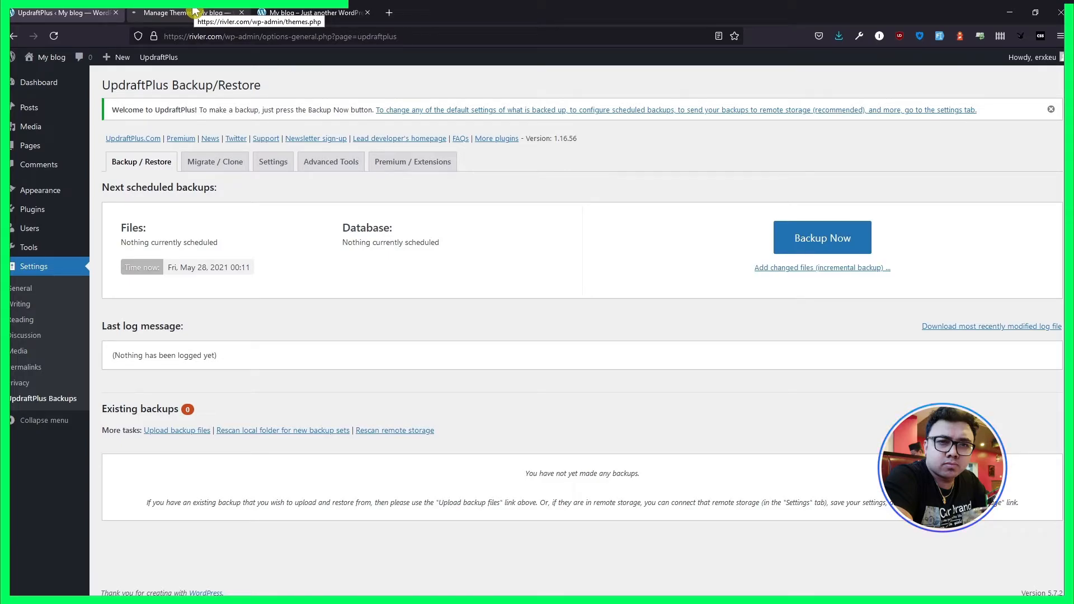
{"action": "left_click", "coordinate": [196, 12]}
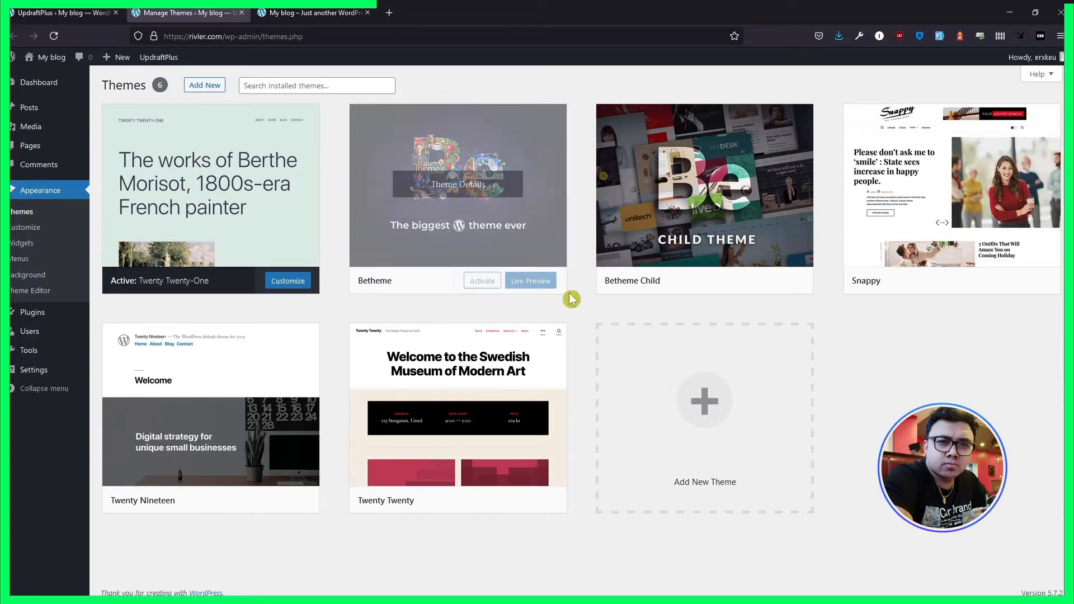
{"action": "mouse_move", "coordinate": [459, 213]}
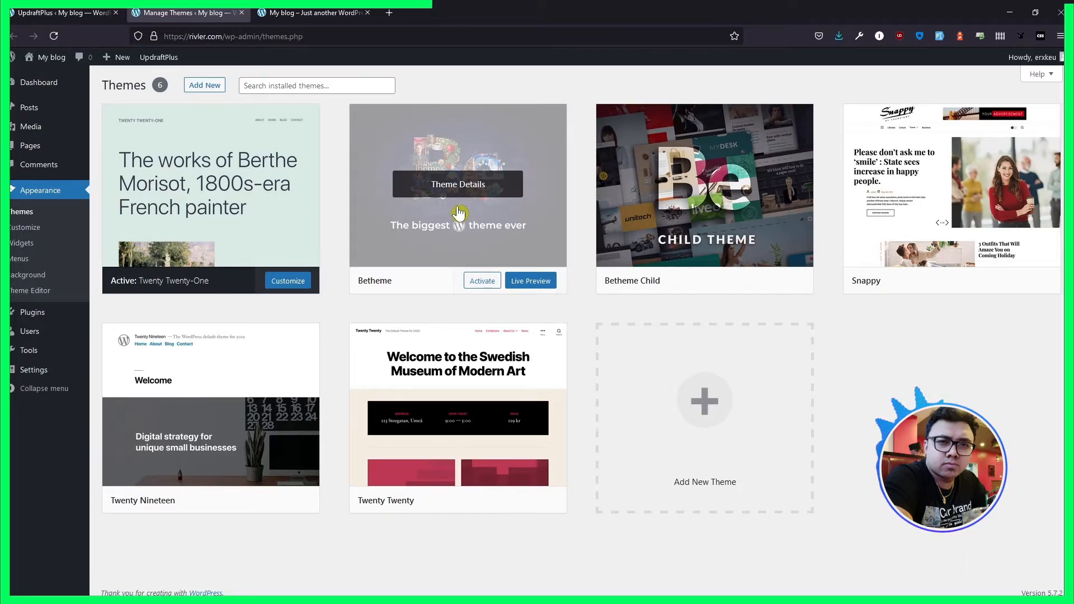
- Delete the Betheme and Betheme Child themes from the site, confirming each deletion
{"action": "left_click", "coordinate": [425, 282]}
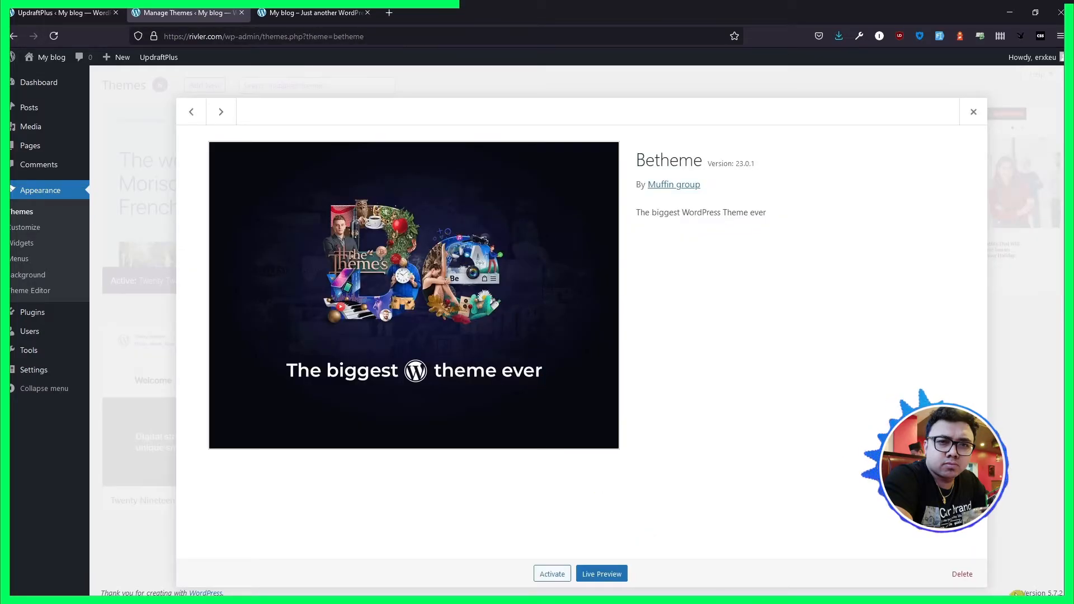
{"action": "left_click", "coordinate": [964, 574]}
{"action": "left_click", "coordinate": [585, 357]}
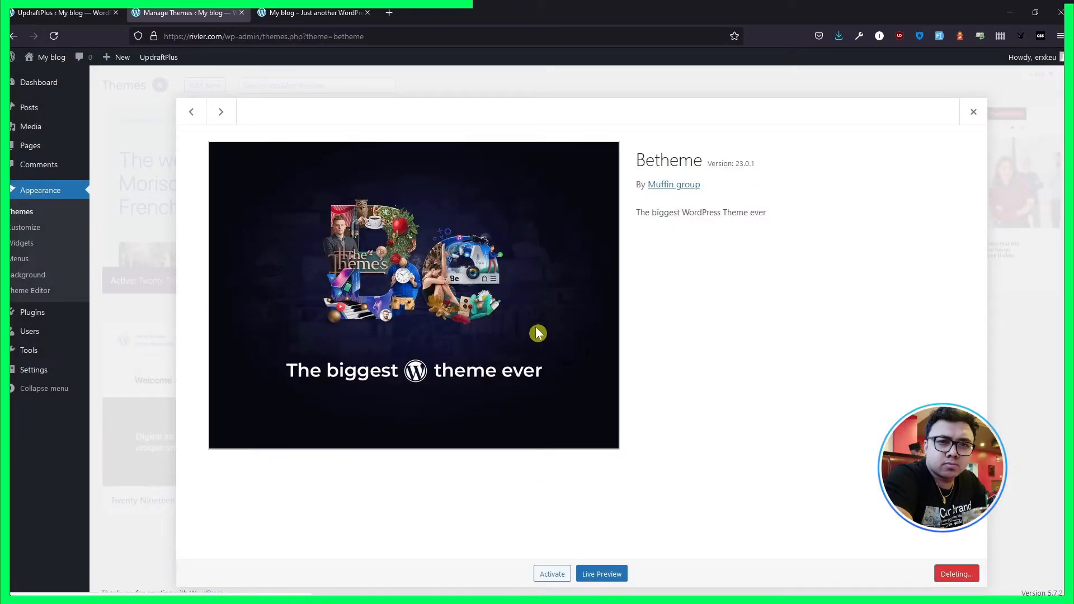
{"action": "left_click", "coordinate": [551, 265]}
{"action": "left_click", "coordinate": [968, 577]}
{"action": "left_click", "coordinate": [586, 356]}
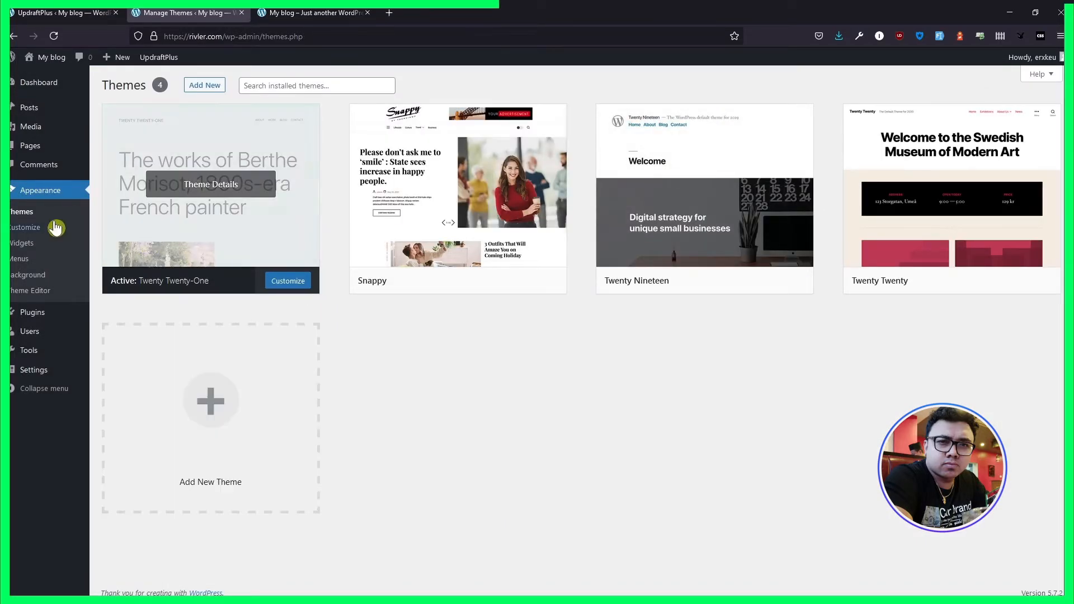
- Open the existing backups section of UpdraftPlus and examine the full backup file names in the local "website backup" folder
{"action": "mouse_move", "coordinate": [159, 58]}
{"action": "left_click", "coordinate": [161, 82]}
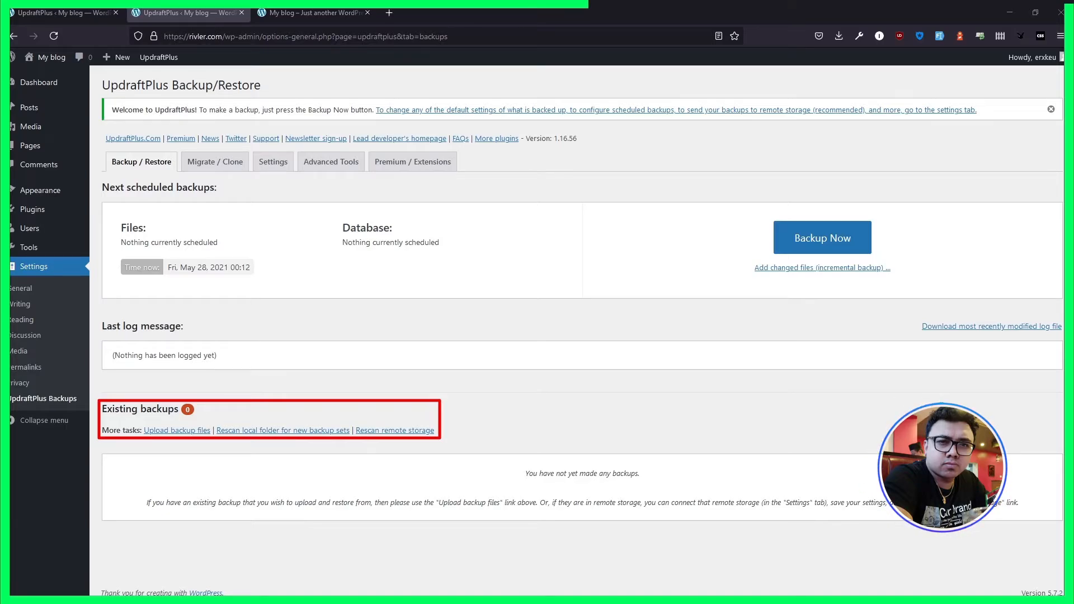
{"action": "left_click_drag", "start_coordinate": [0, 207], "coordinate": [664, 312]}
{"action": "double_click", "coordinate": [510, 449]}
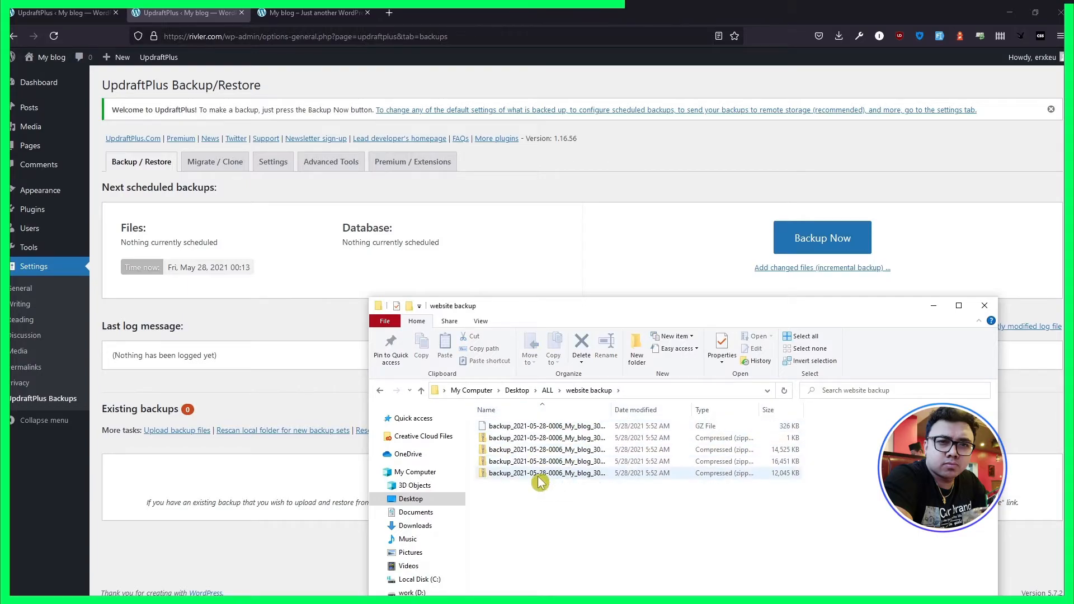
{"action": "double_click", "coordinate": [612, 409]}
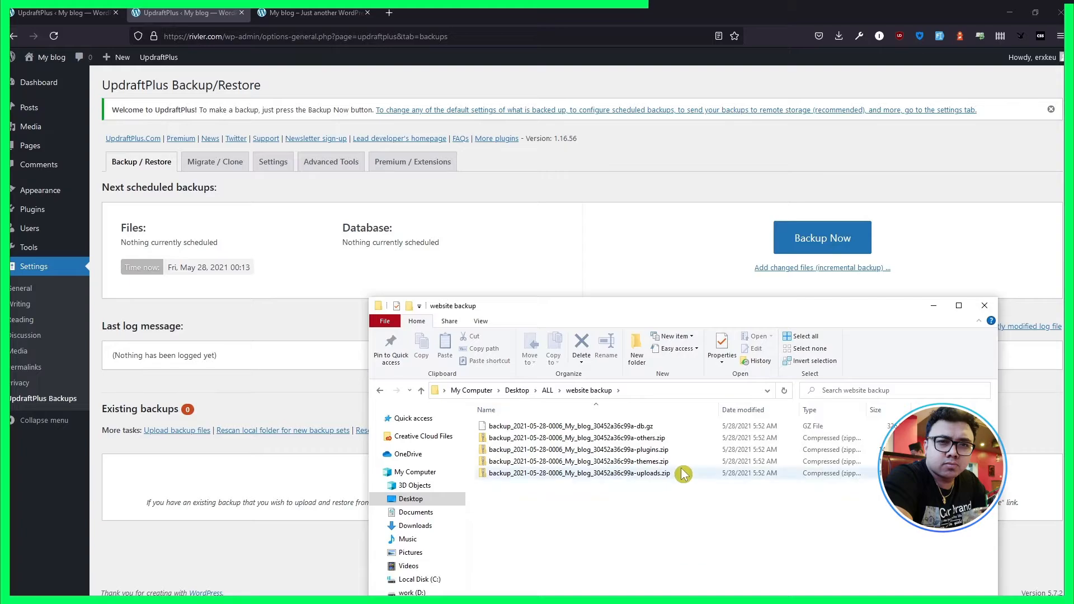
{"action": "left_click_drag", "start_coordinate": [808, 314], "coordinate": [793, 479]}
- Upload all the database, others, plugins, themes and uploads backup files from the "website backup" folder to UpdraftPlus
{"action": "left_click", "coordinate": [177, 430]}
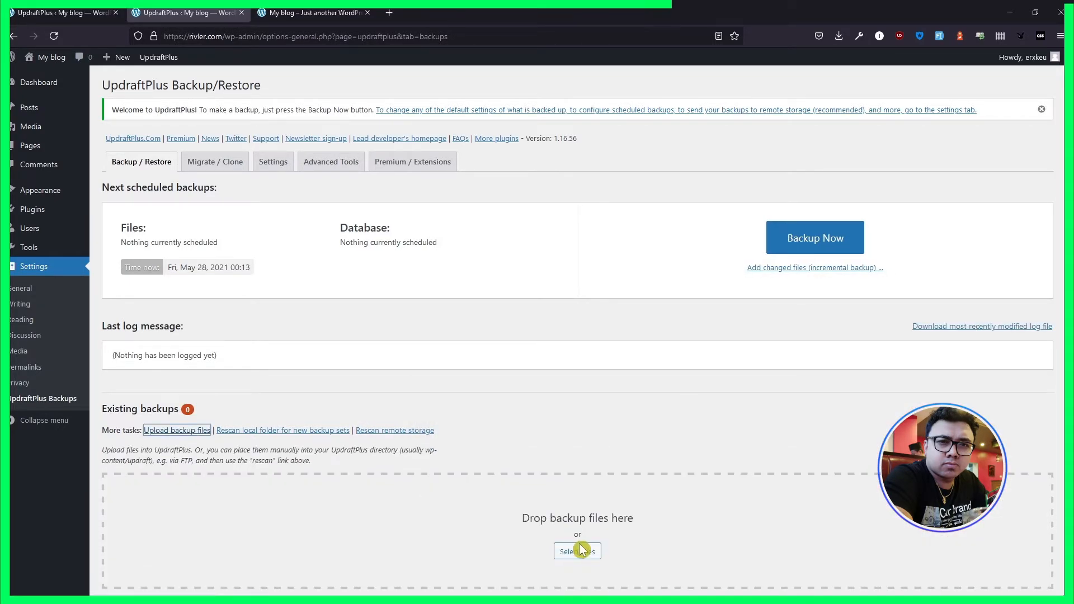
{"action": "left_click", "coordinate": [579, 551]}
{"action": "left_click", "coordinate": [183, 28]}
{"action": "double_click", "coordinate": [165, 109]}
{"action": "key", "text": "ctrl+a"}
{"action": "left_click", "coordinate": [442, 283]}
{"action": "scroll", "coordinate": [472, 275], "scroll_direction": "down", "scroll_amount": 3}
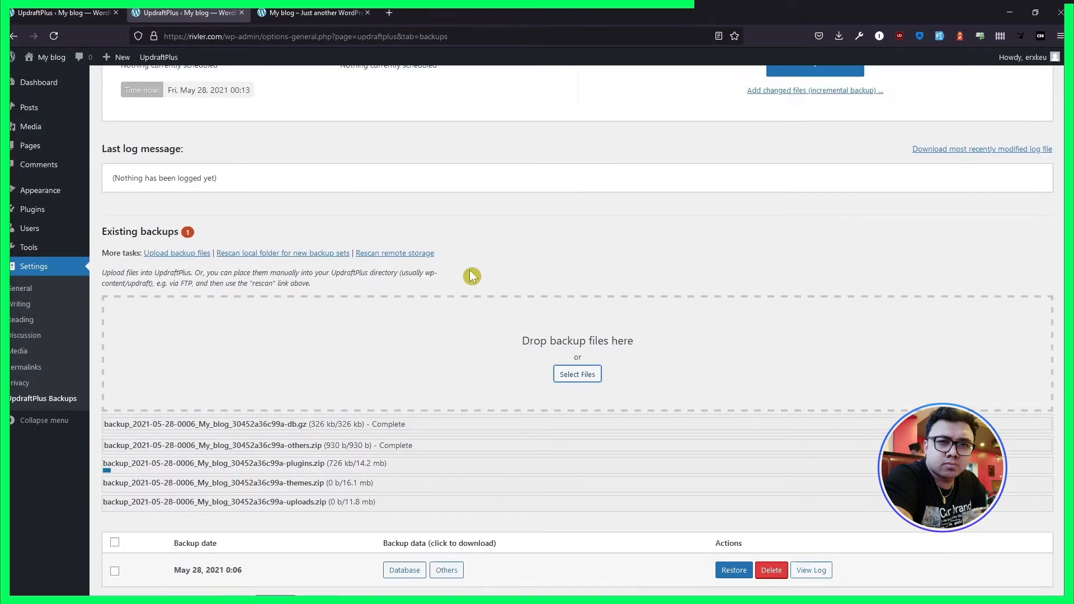
{"action": "scroll", "coordinate": [470, 276], "scroll_direction": "down", "scroll_amount": 1}
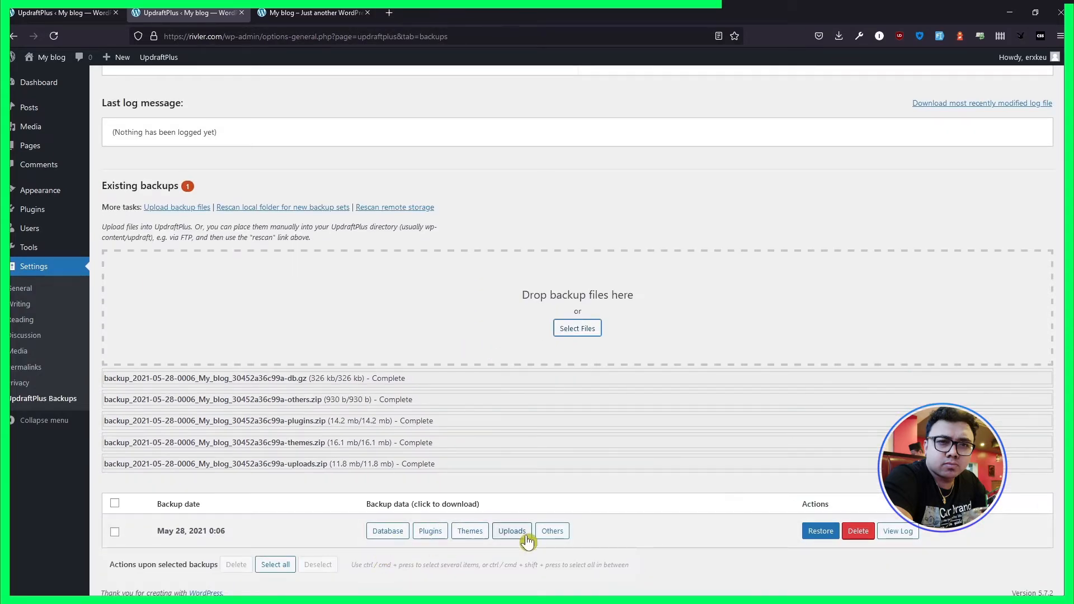
- Reload the UpdraftPlus page, check the site's front page in another tab and return to the backup list
{"action": "scroll", "coordinate": [431, 465], "scroll_direction": "up", "scroll_amount": 5}
{"action": "left_click", "coordinate": [54, 36]}
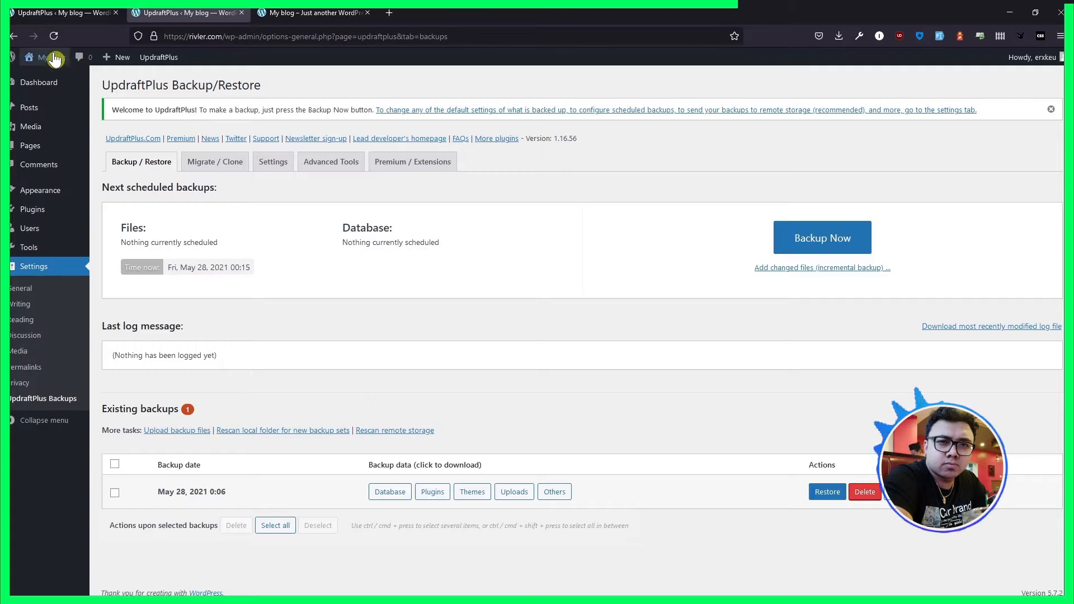
{"action": "middle_click", "coordinate": [54, 58]}
{"action": "left_click", "coordinate": [298, 17]}
{"action": "scroll", "coordinate": [312, 199], "scroll_direction": "down", "scroll_amount": 5}
{"action": "scroll", "coordinate": [312, 199], "scroll_direction": "up", "scroll_amount": 5}
{"action": "left_click", "coordinate": [190, 12]}
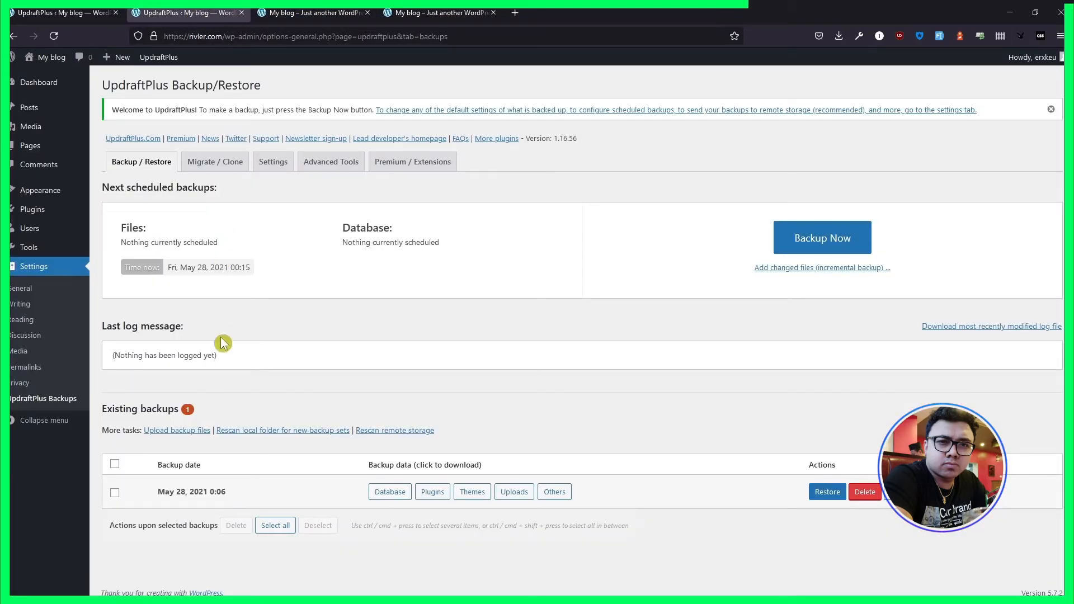
- Restore the May 28, 2021 0:06 backup with the Plugins, Themes, Uploads, Others and Database components
{"action": "left_click", "coordinate": [116, 495]}
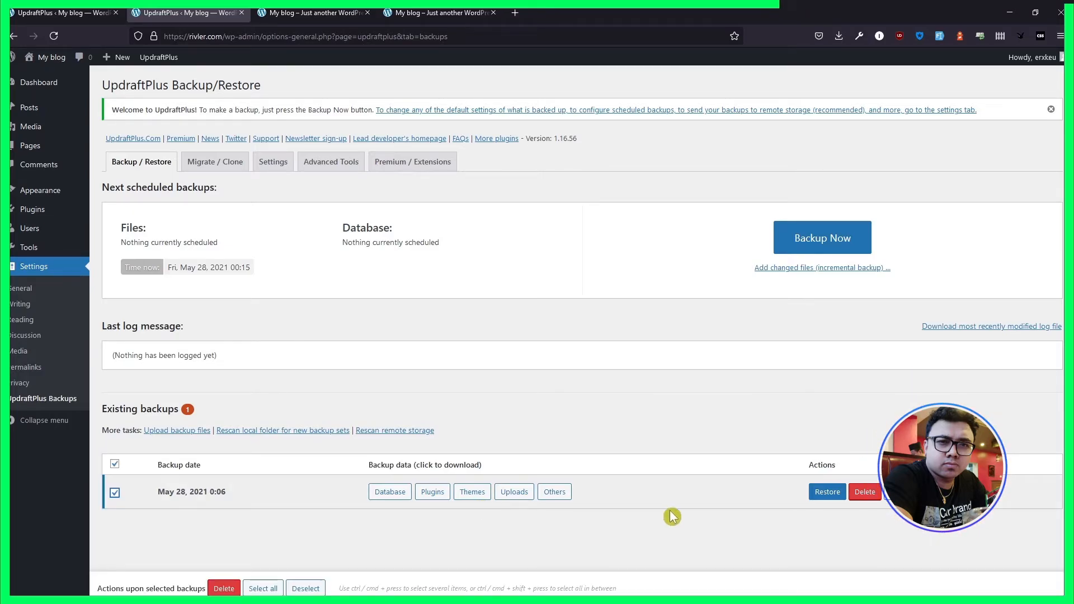
{"action": "left_click", "coordinate": [828, 493]}
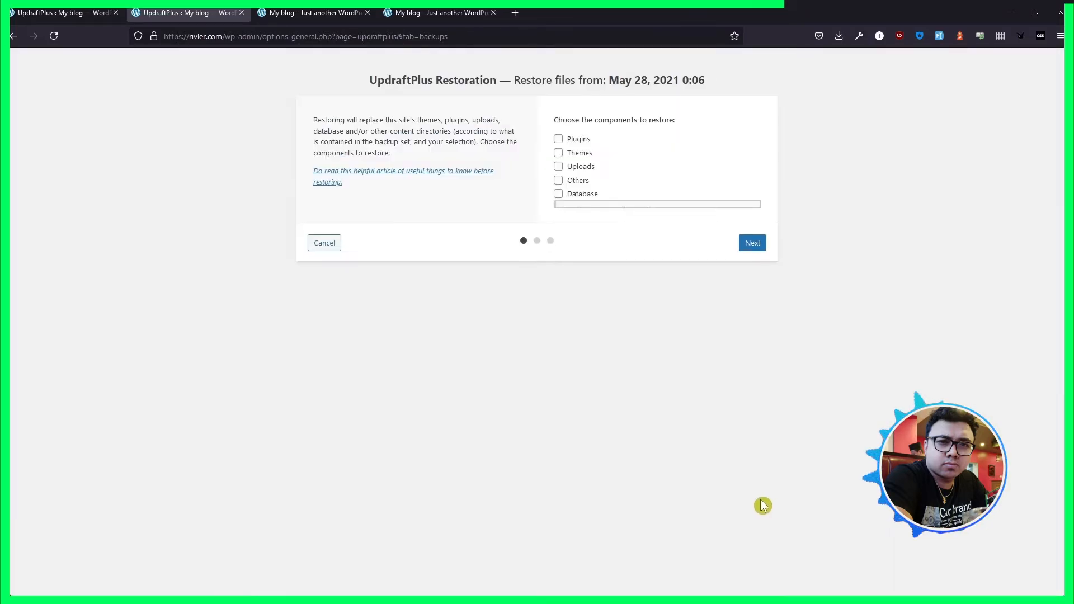
{"action": "left_click", "coordinate": [560, 180]}
{"action": "left_click", "coordinate": [559, 166]}
{"action": "left_click", "coordinate": [560, 152]}
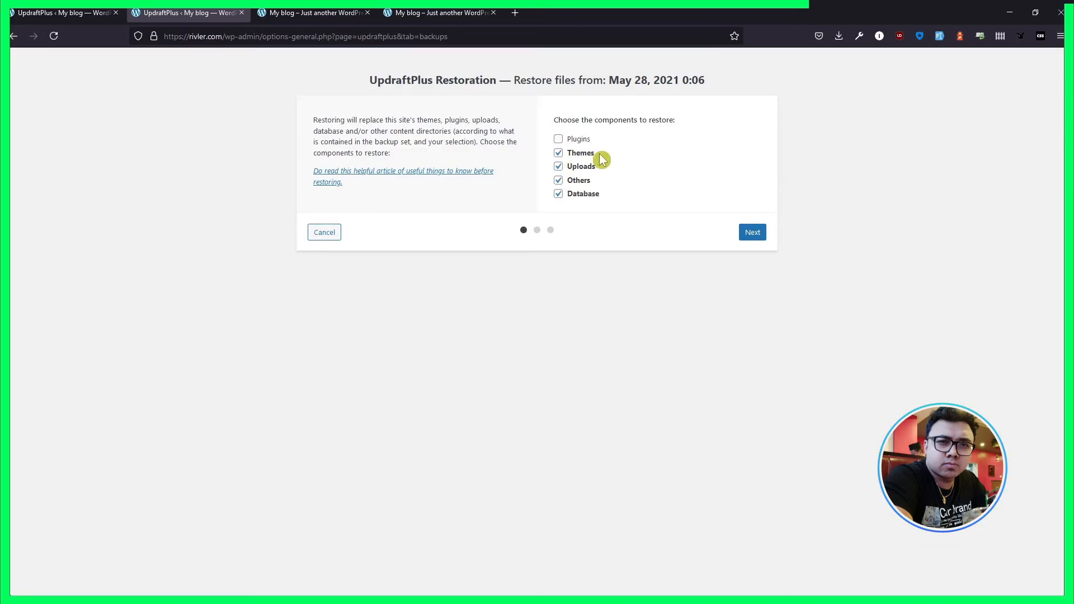
{"action": "left_click", "coordinate": [562, 138]}
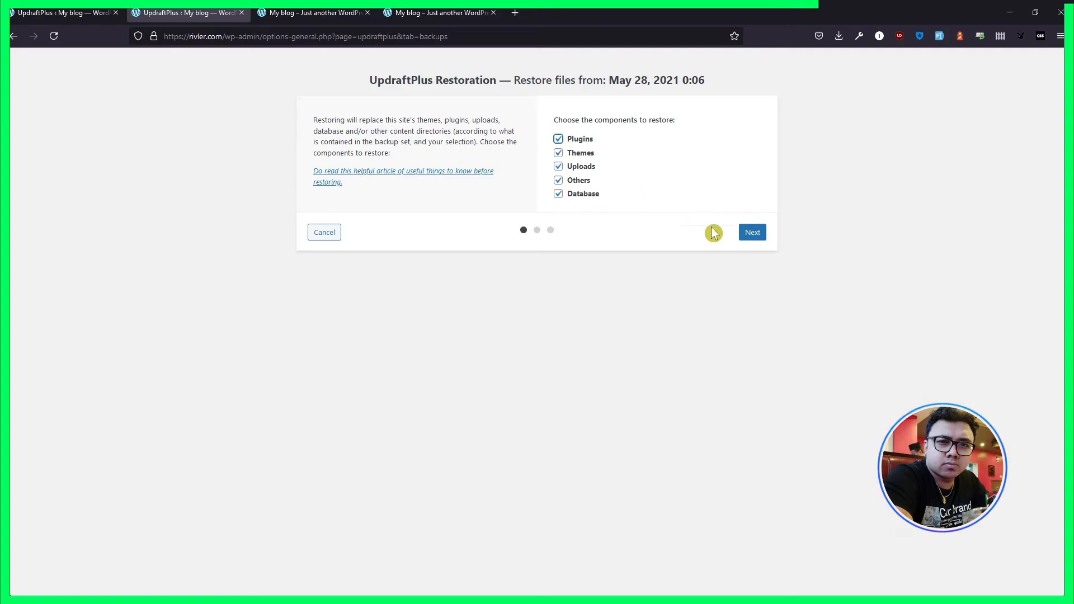
{"action": "left_click", "coordinate": [751, 237]}
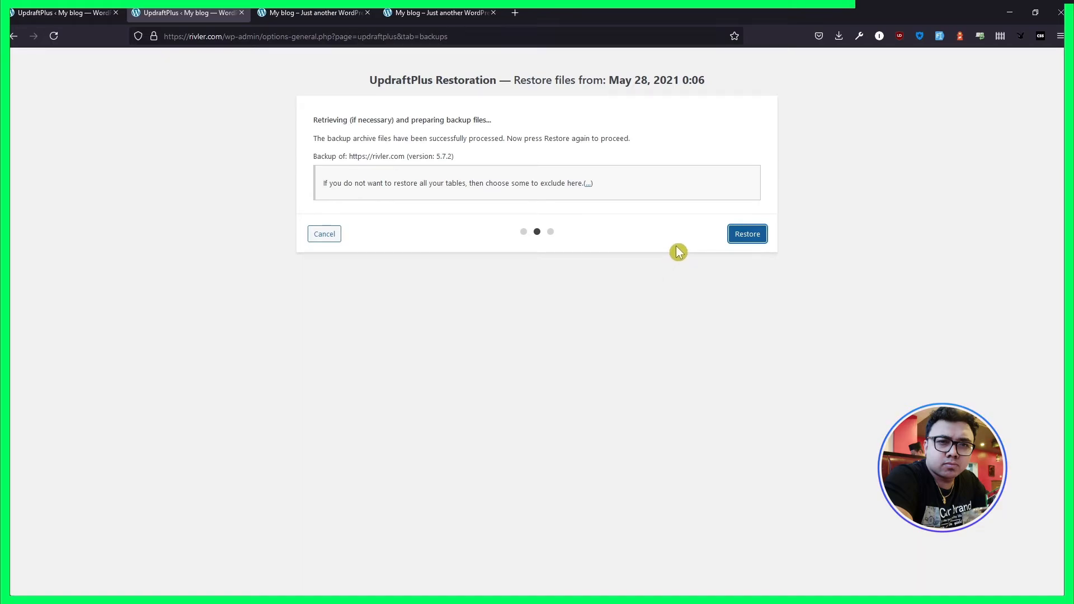
{"action": "left_click", "coordinate": [744, 240]}
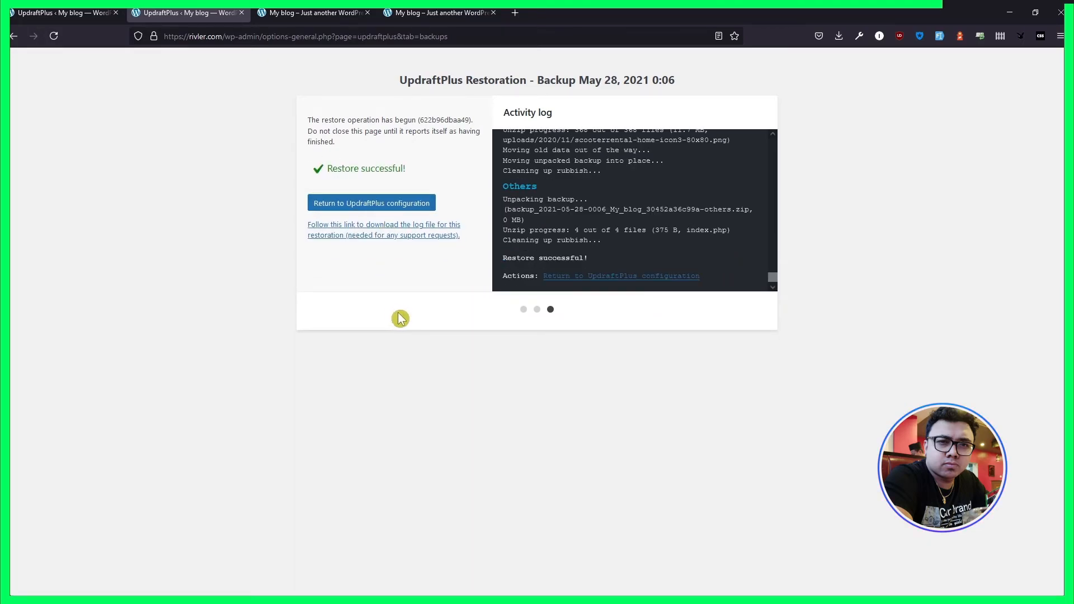
- Log back in to the restored dashboard, delete the old directories and return to the UpdraftPlus configuration
{"action": "left_click", "coordinate": [398, 212]}
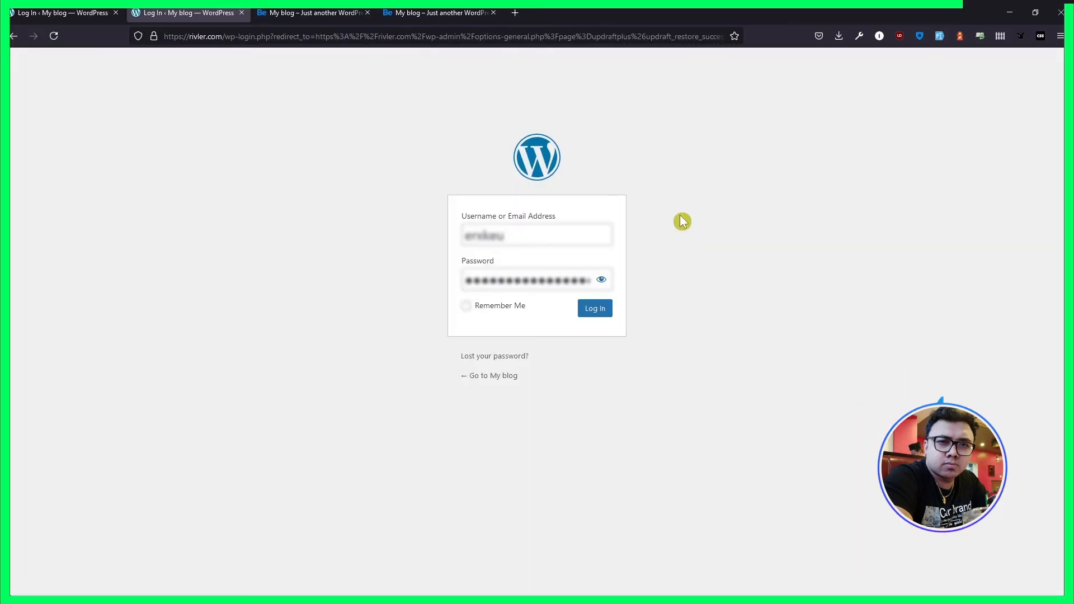
{"action": "left_click", "coordinate": [592, 317]}
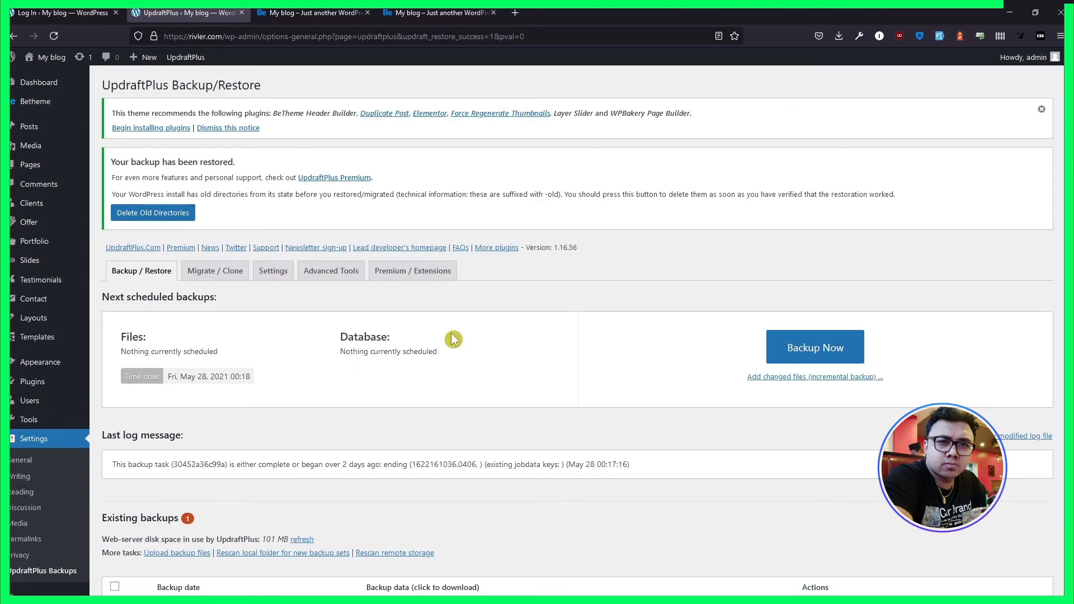
{"action": "left_click", "coordinate": [150, 215]}
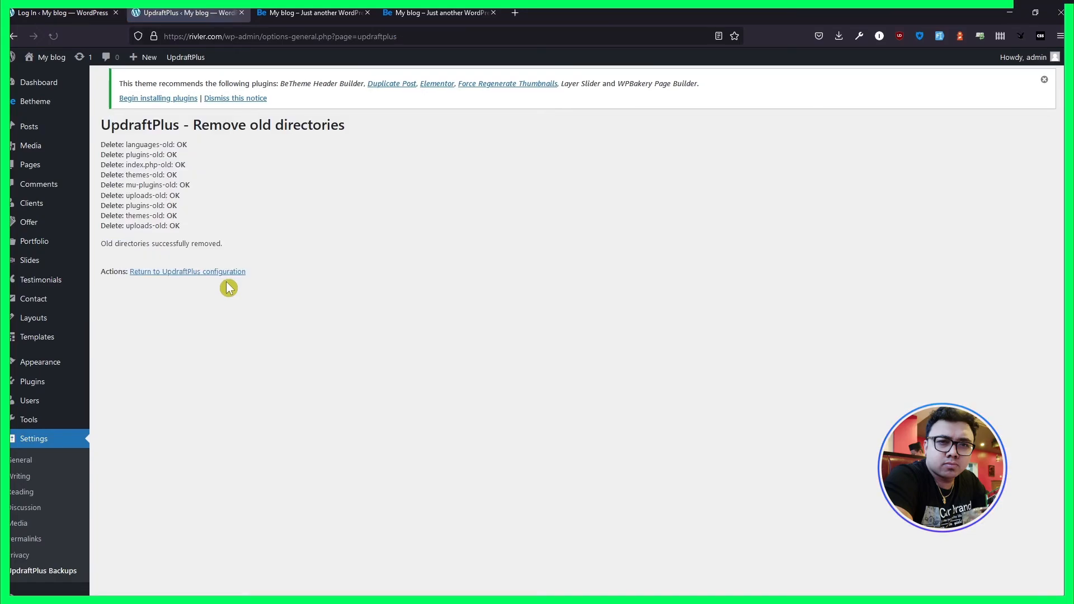
{"action": "left_click", "coordinate": [200, 273]}
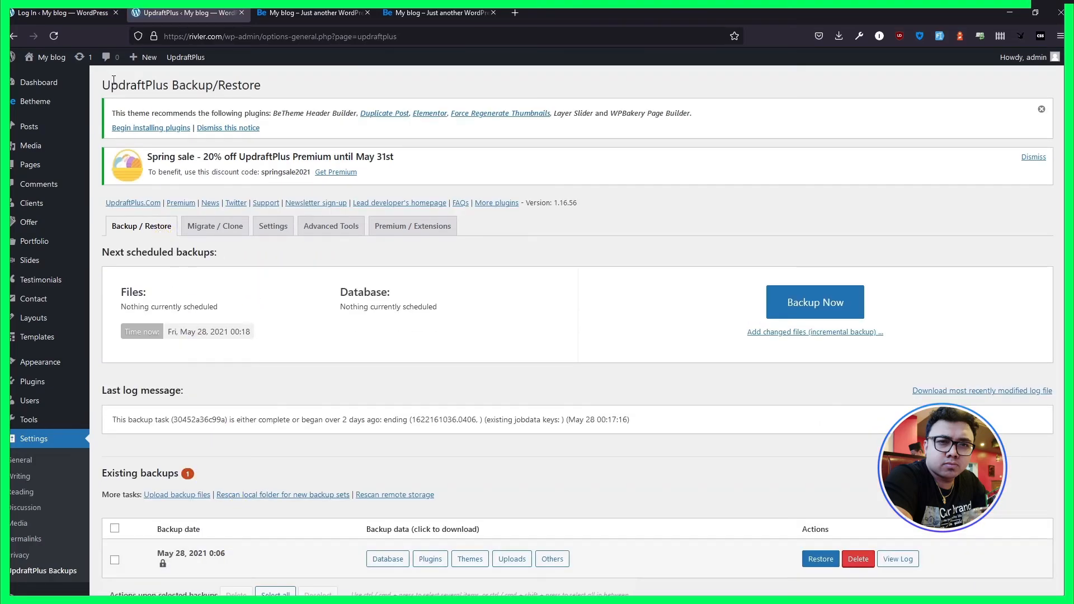
- View the restored site's front page along with its About us and Vehicles pages
{"action": "mouse_move", "coordinate": [48, 59]}
{"action": "left_click", "coordinate": [43, 81]}
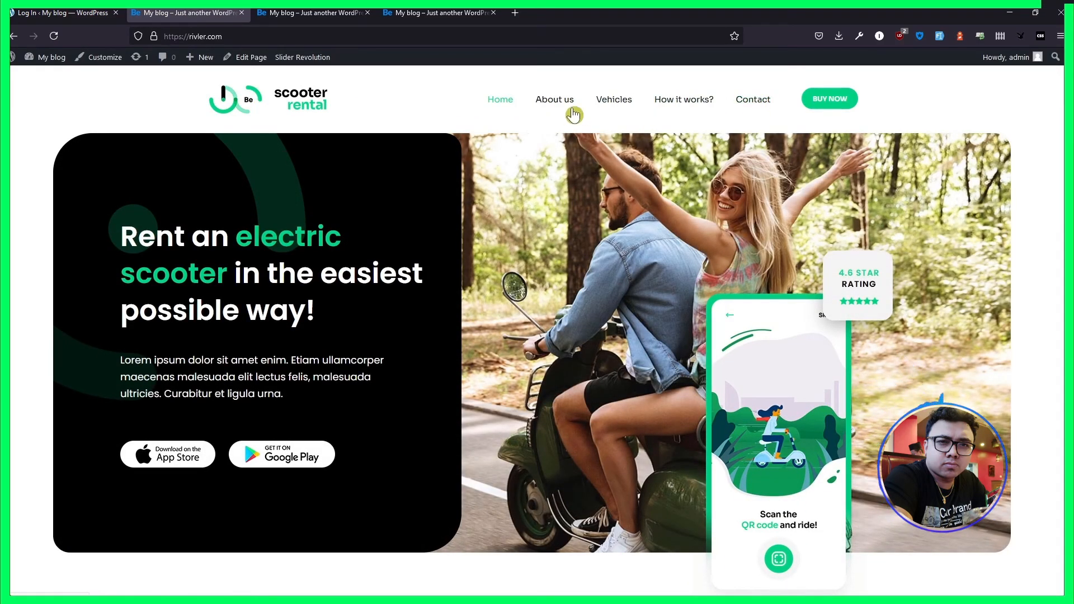
{"action": "left_click", "coordinate": [573, 112]}
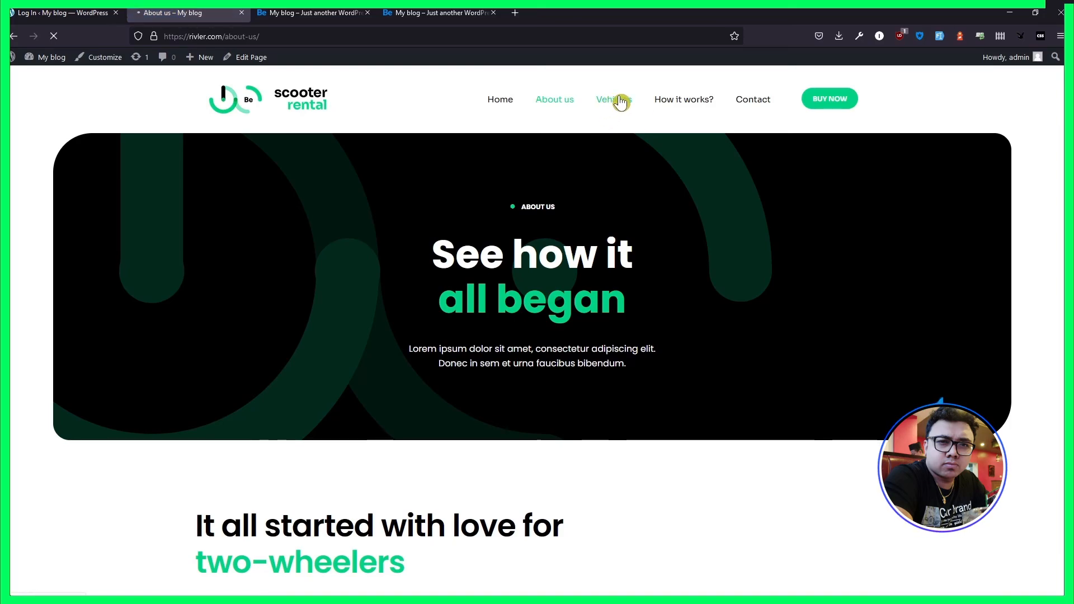
{"action": "left_click", "coordinate": [614, 99]}
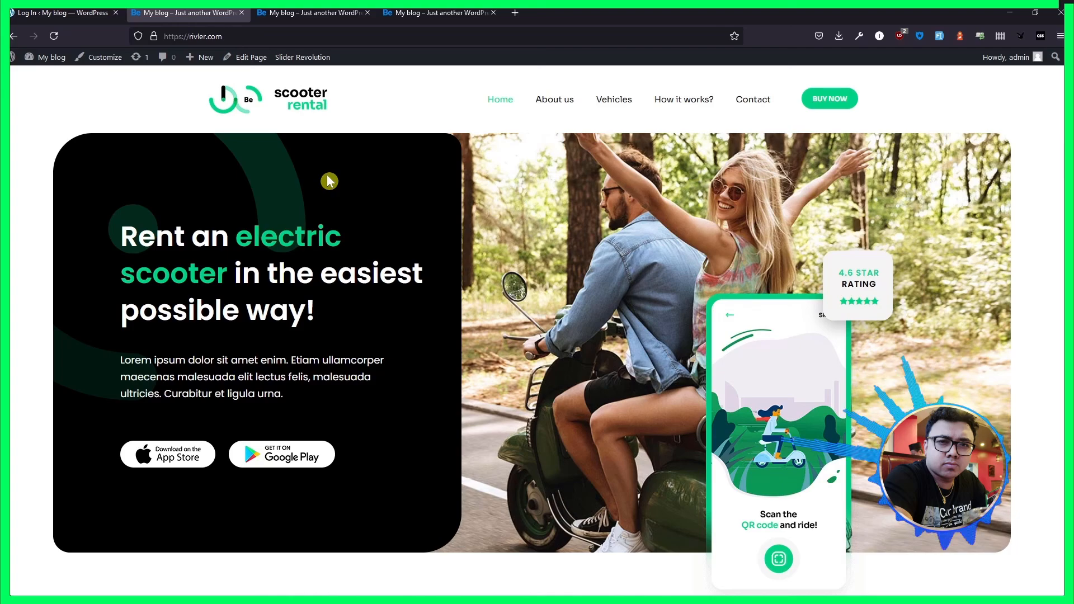
{"action": "scroll", "coordinate": [329, 180], "scroll_direction": "down", "scroll_amount": 6}
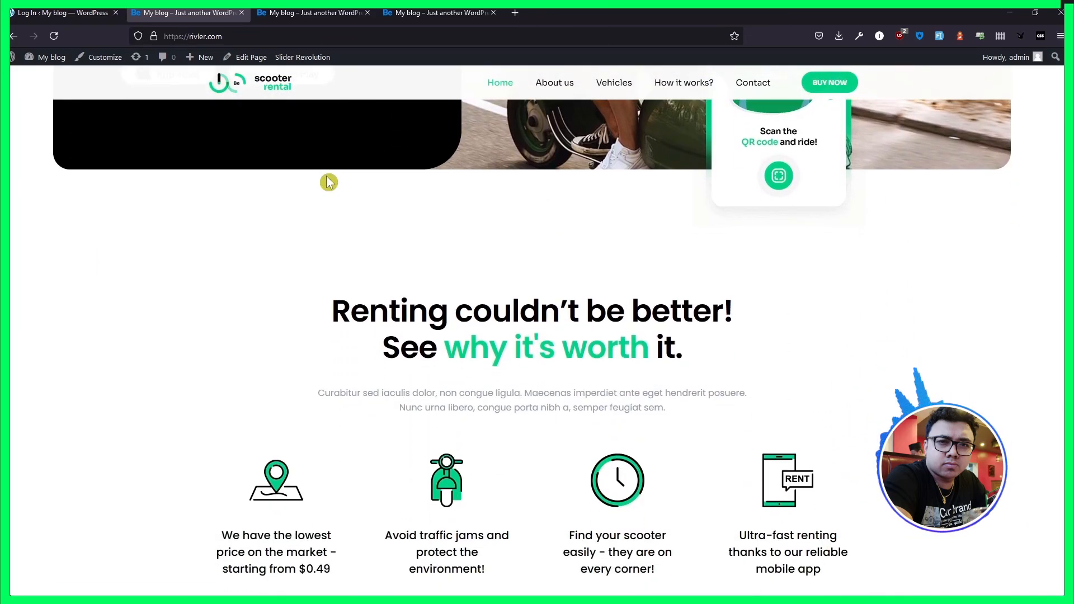
{"action": "scroll", "coordinate": [329, 181], "scroll_direction": "down", "scroll_amount": 1}
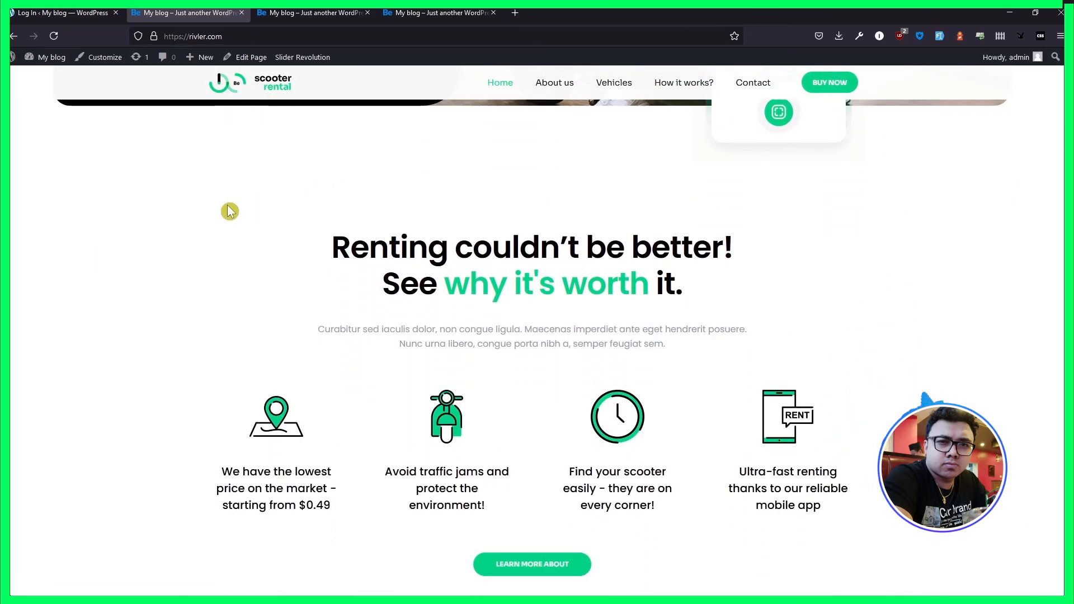